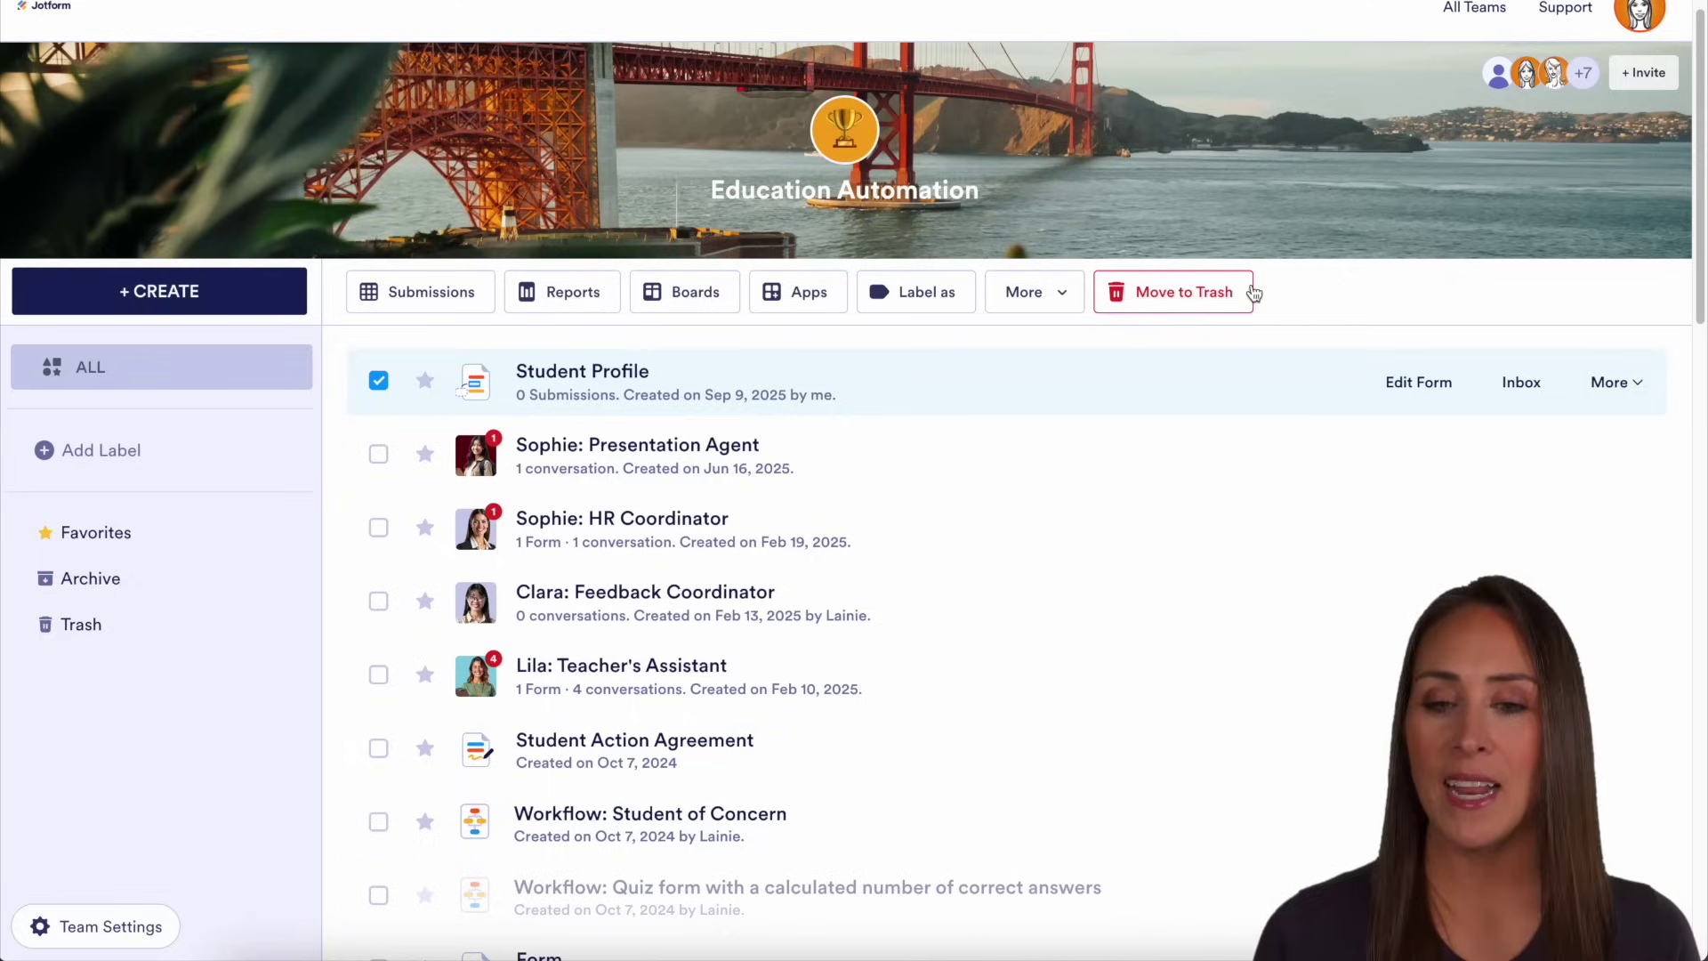
Step: Create a new classic form from scratch
click(163, 293)
click(525, 496)
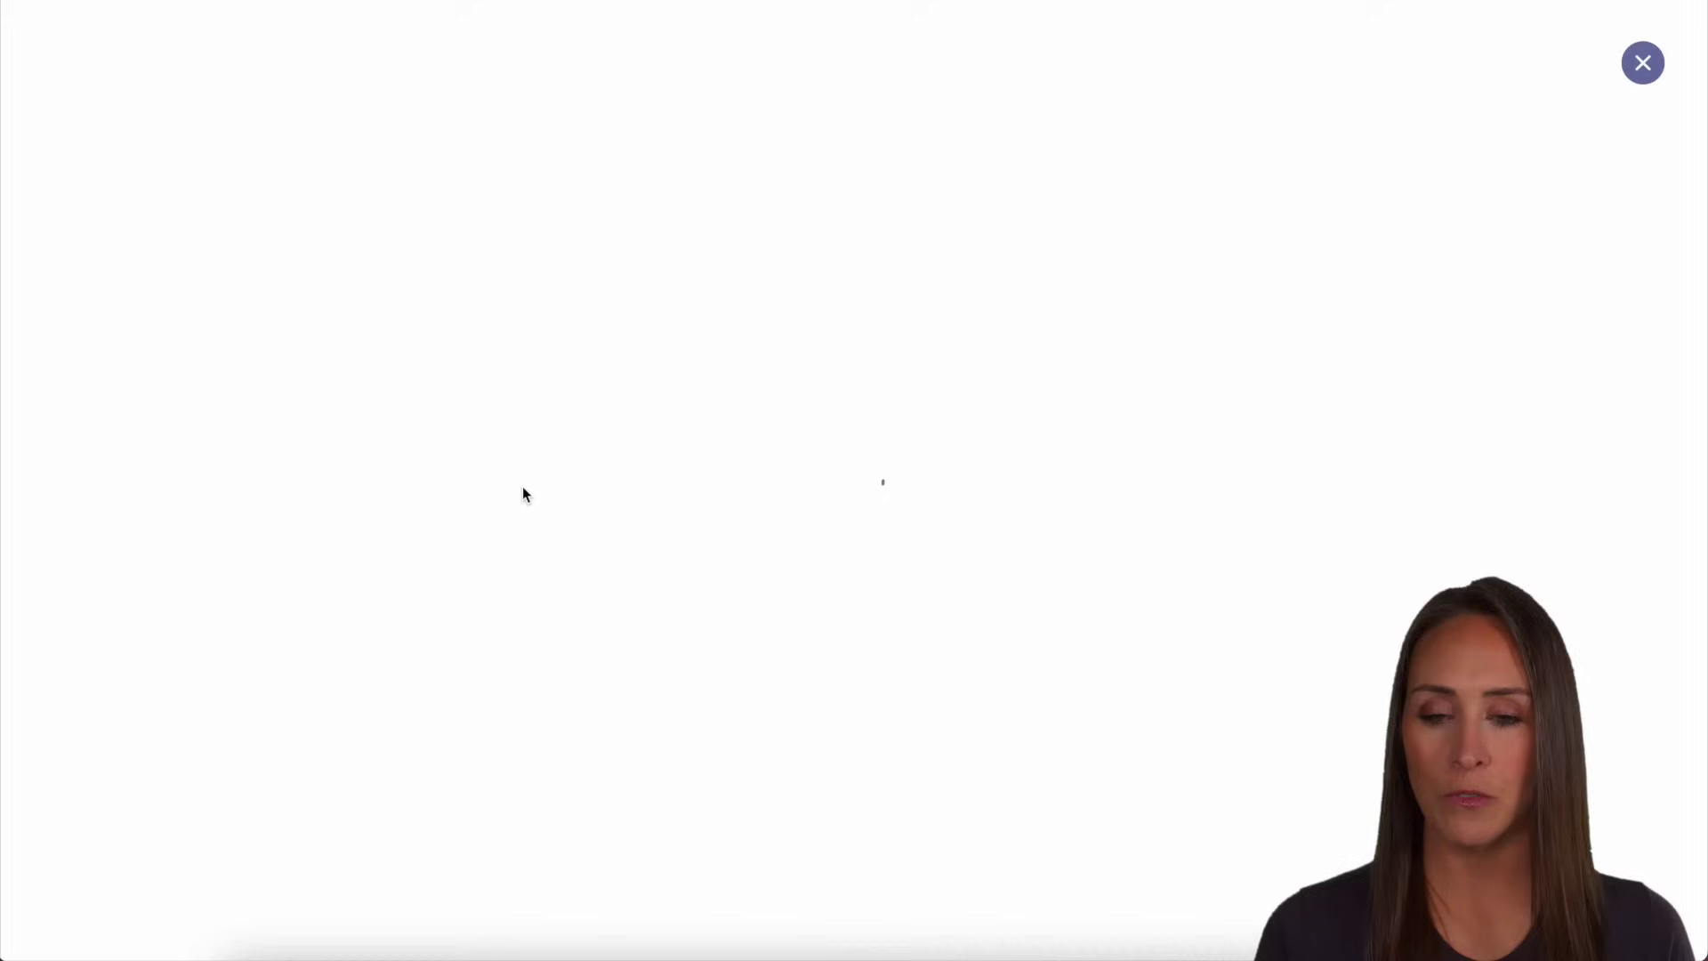
click(634, 488)
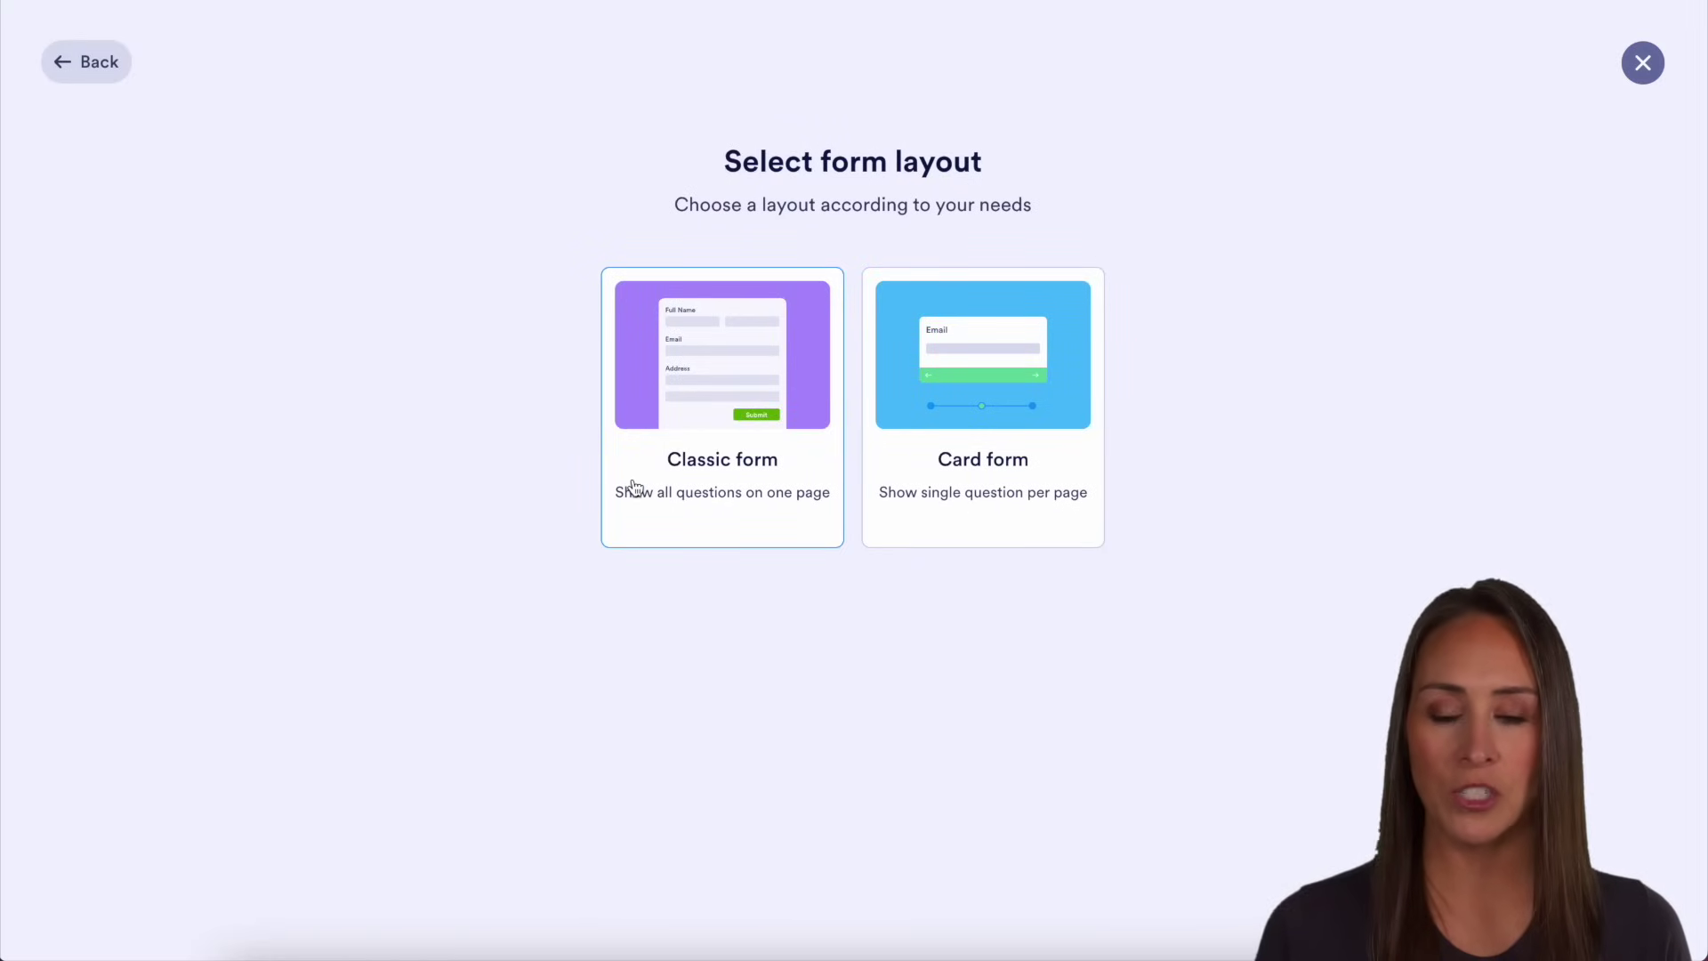
click(634, 487)
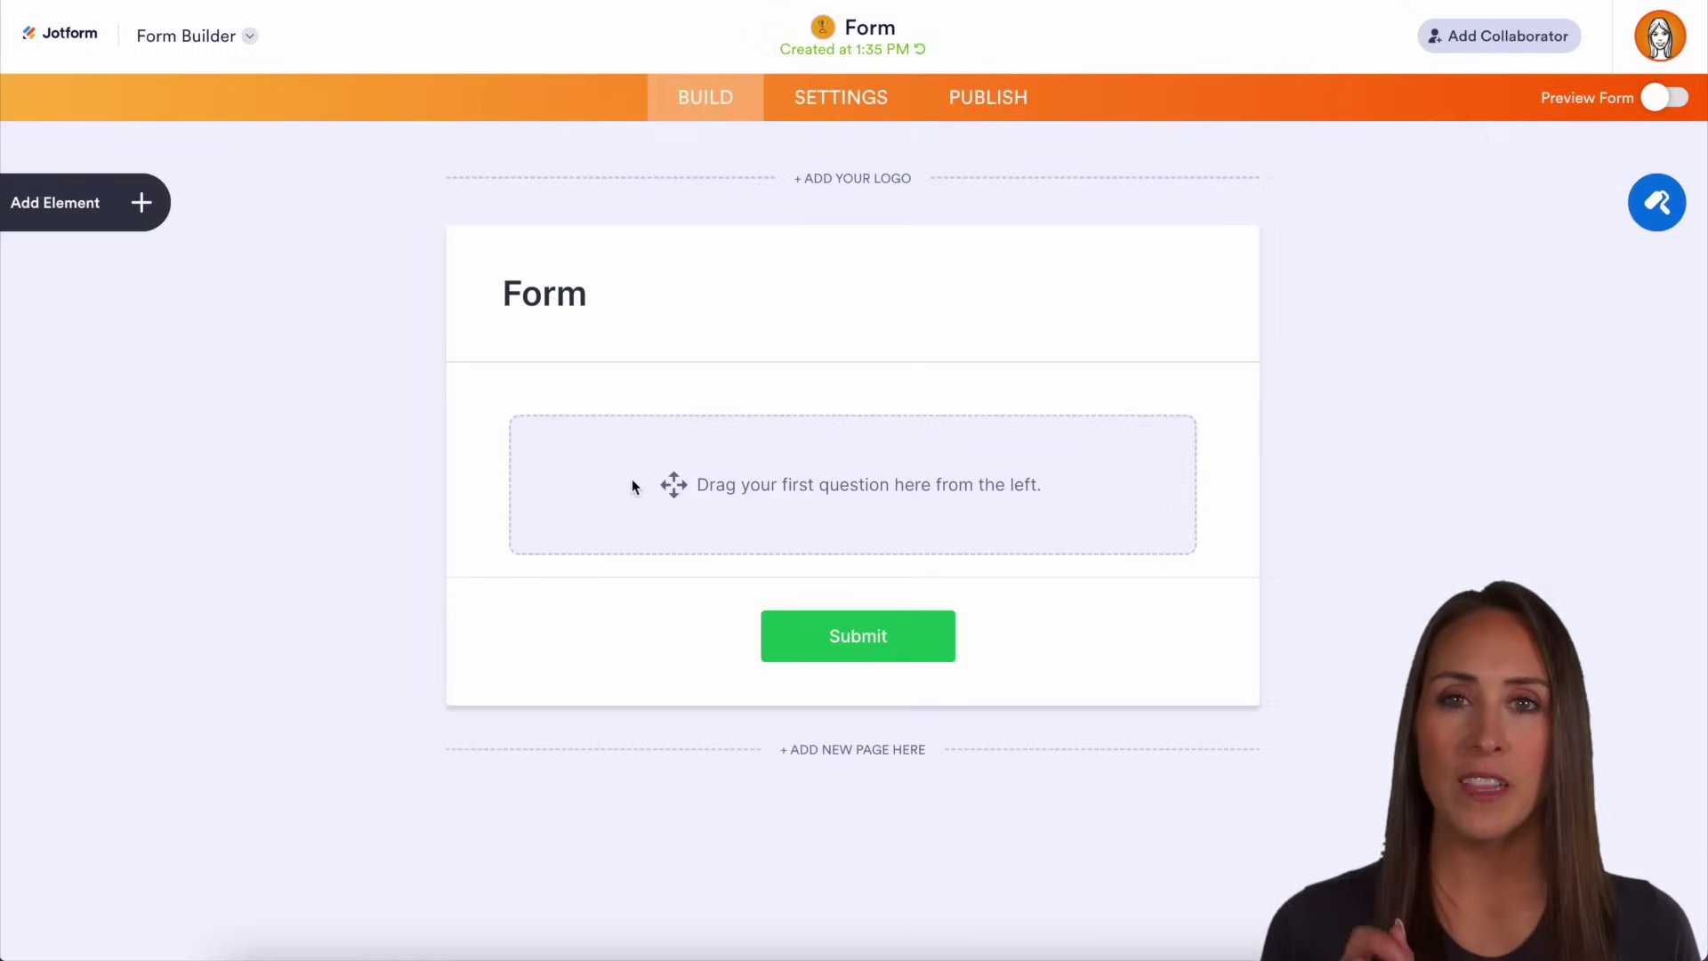
Step: Add Full Name, Email, Phone Number and Signature fields, then view the Jotform Sign settings
click(102, 213)
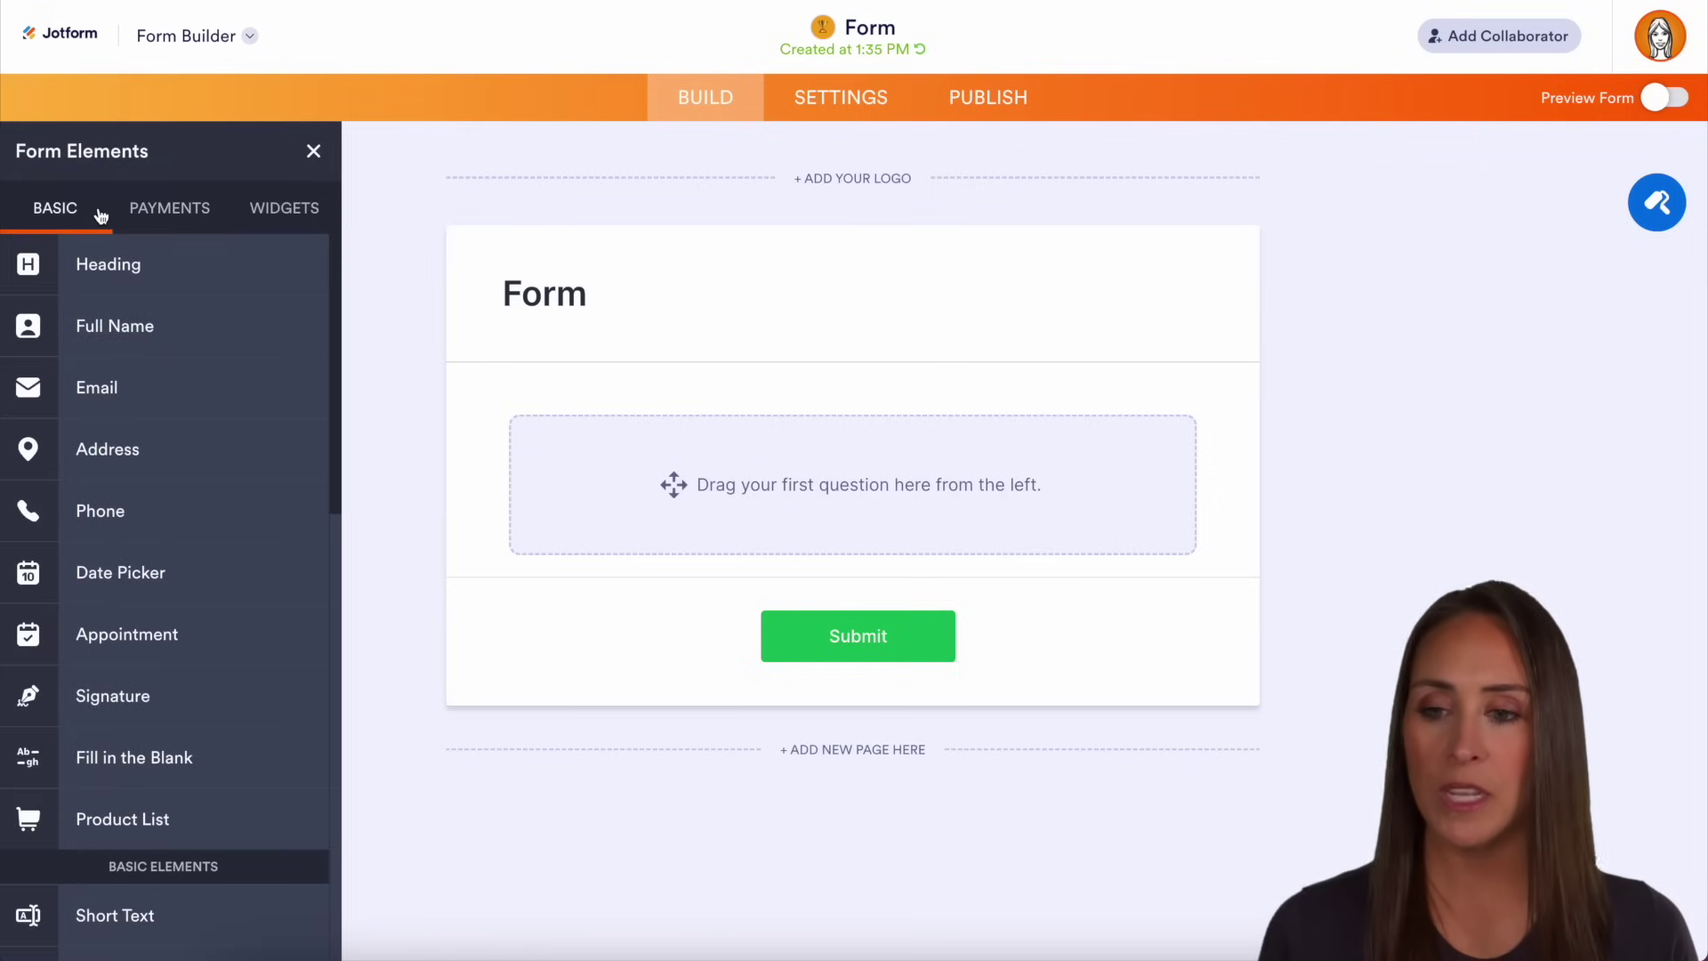
click(133, 345)
click(135, 384)
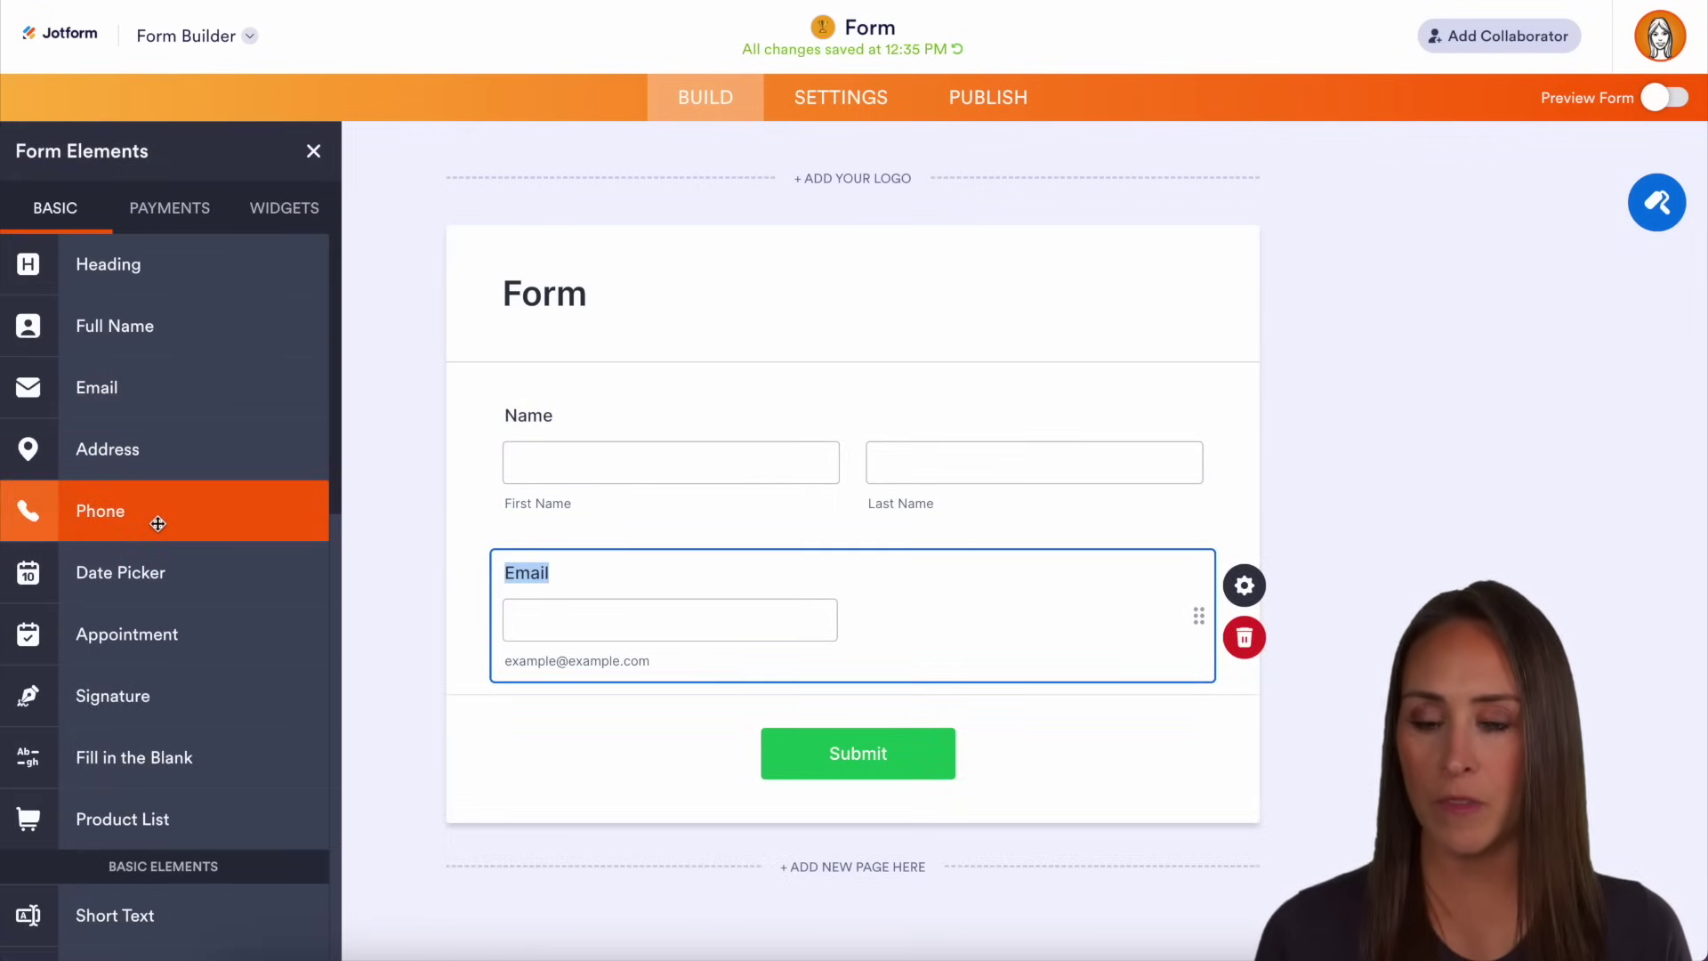
click(158, 523)
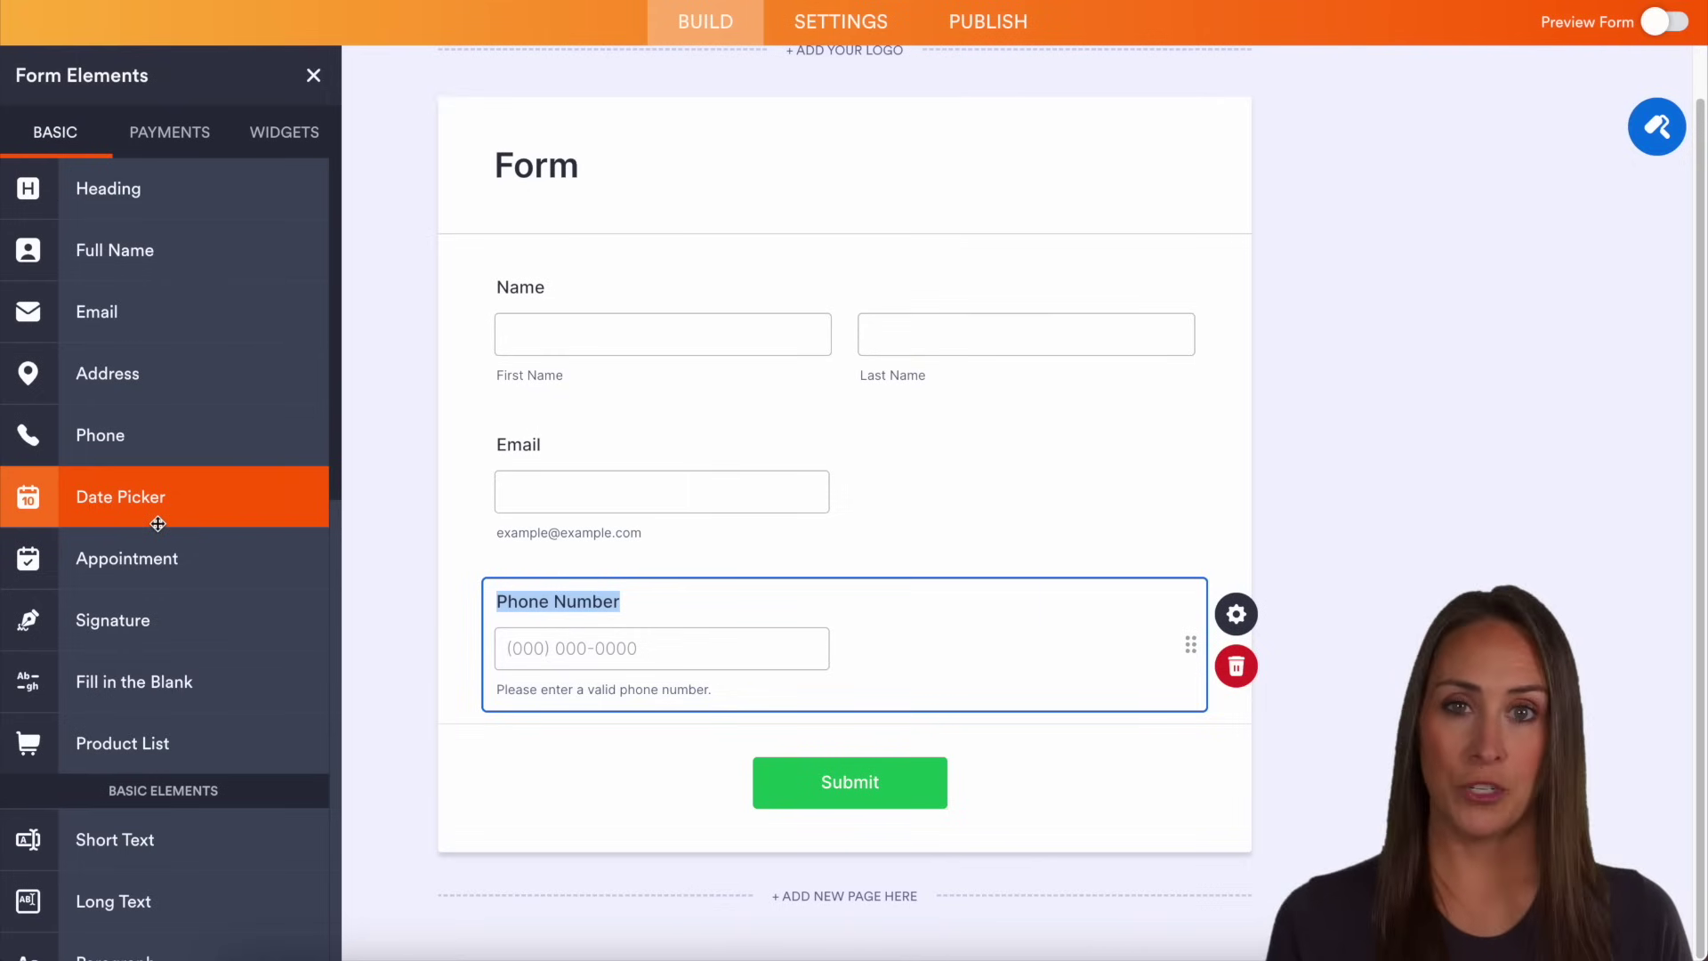
click(164, 611)
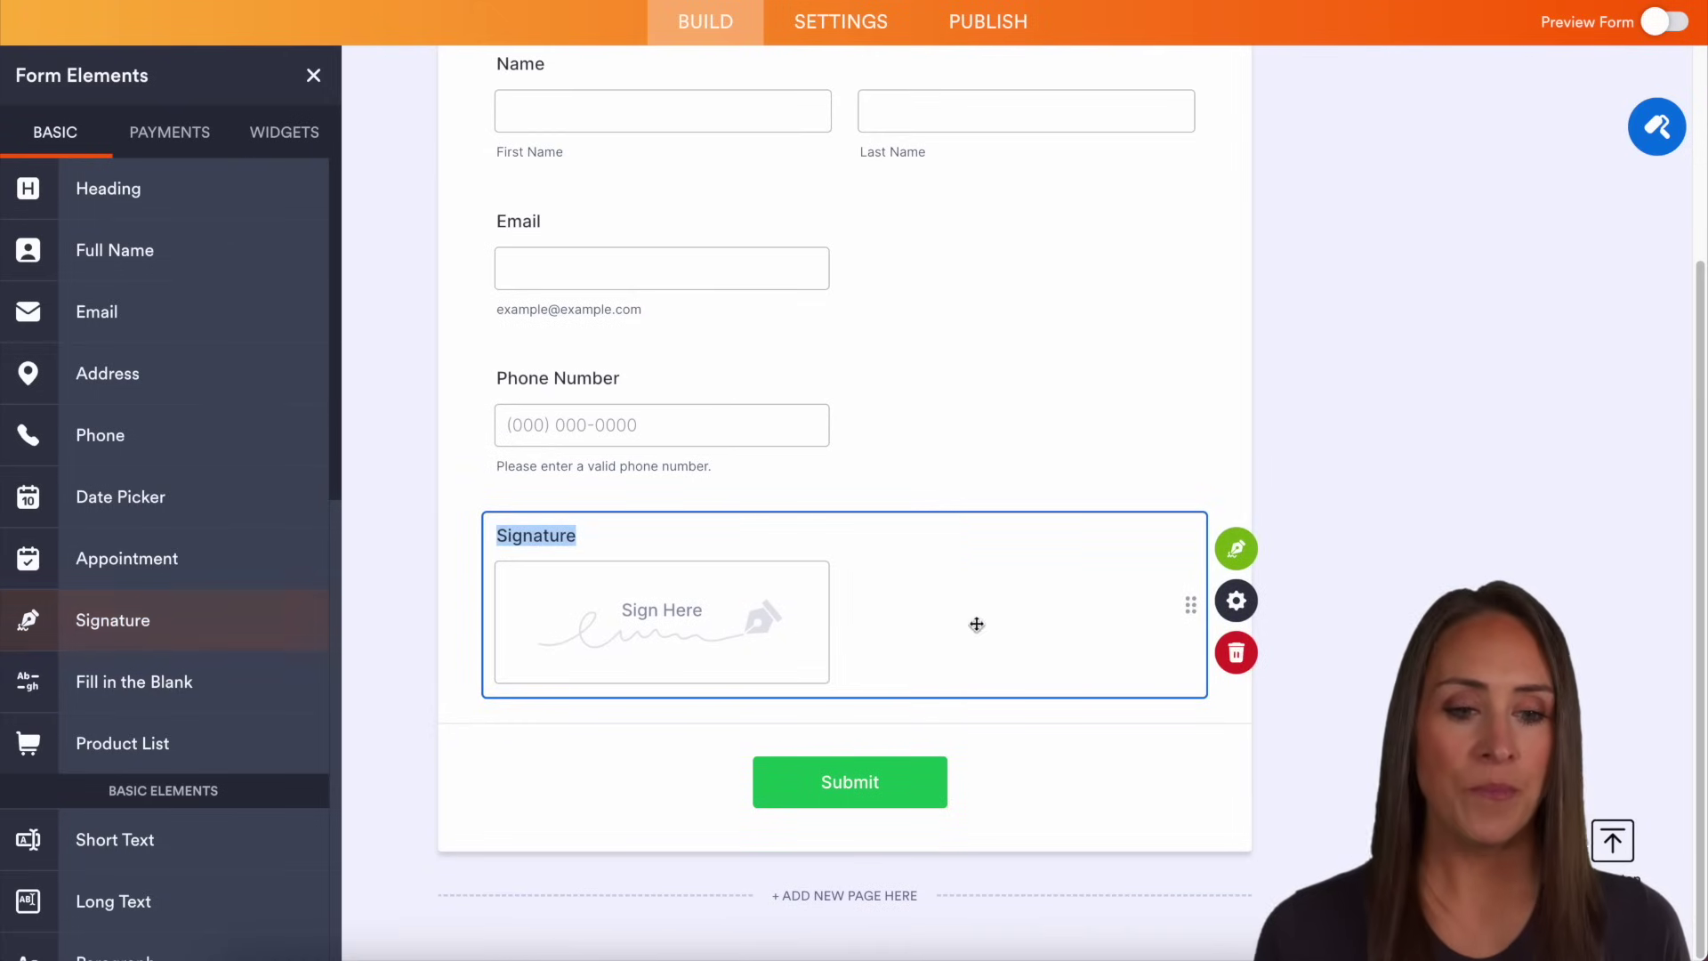
click(1266, 556)
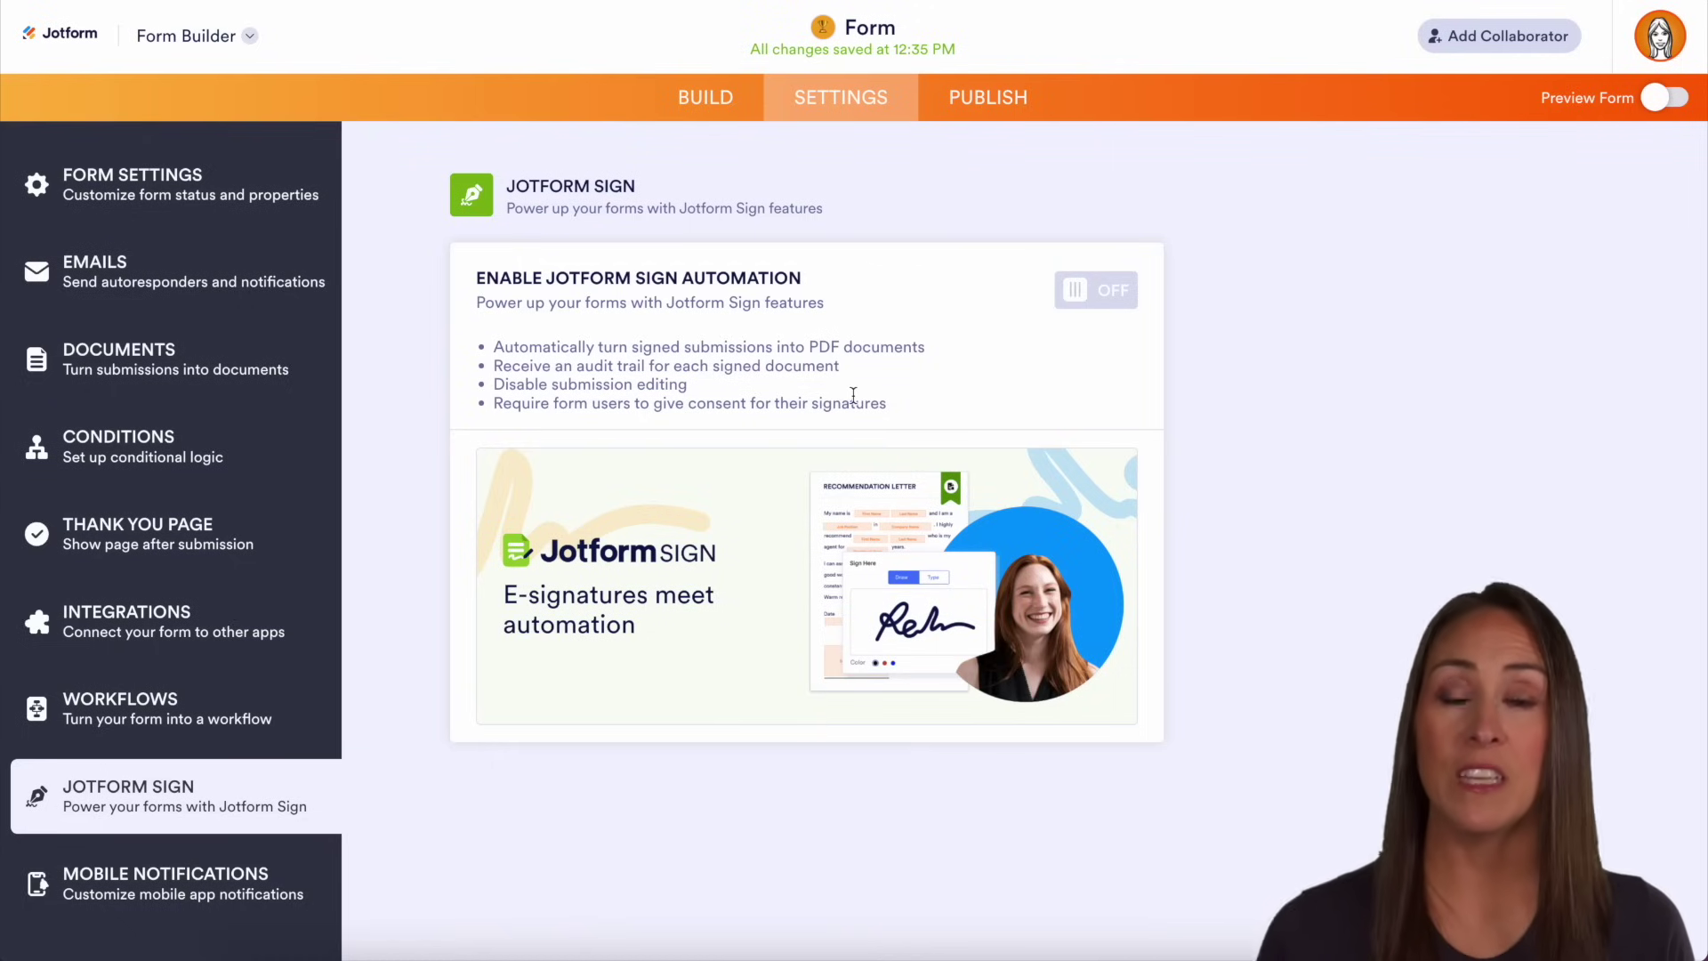
Step: Go back from the Jotform Sign settings to the Build view of the form
click(682, 105)
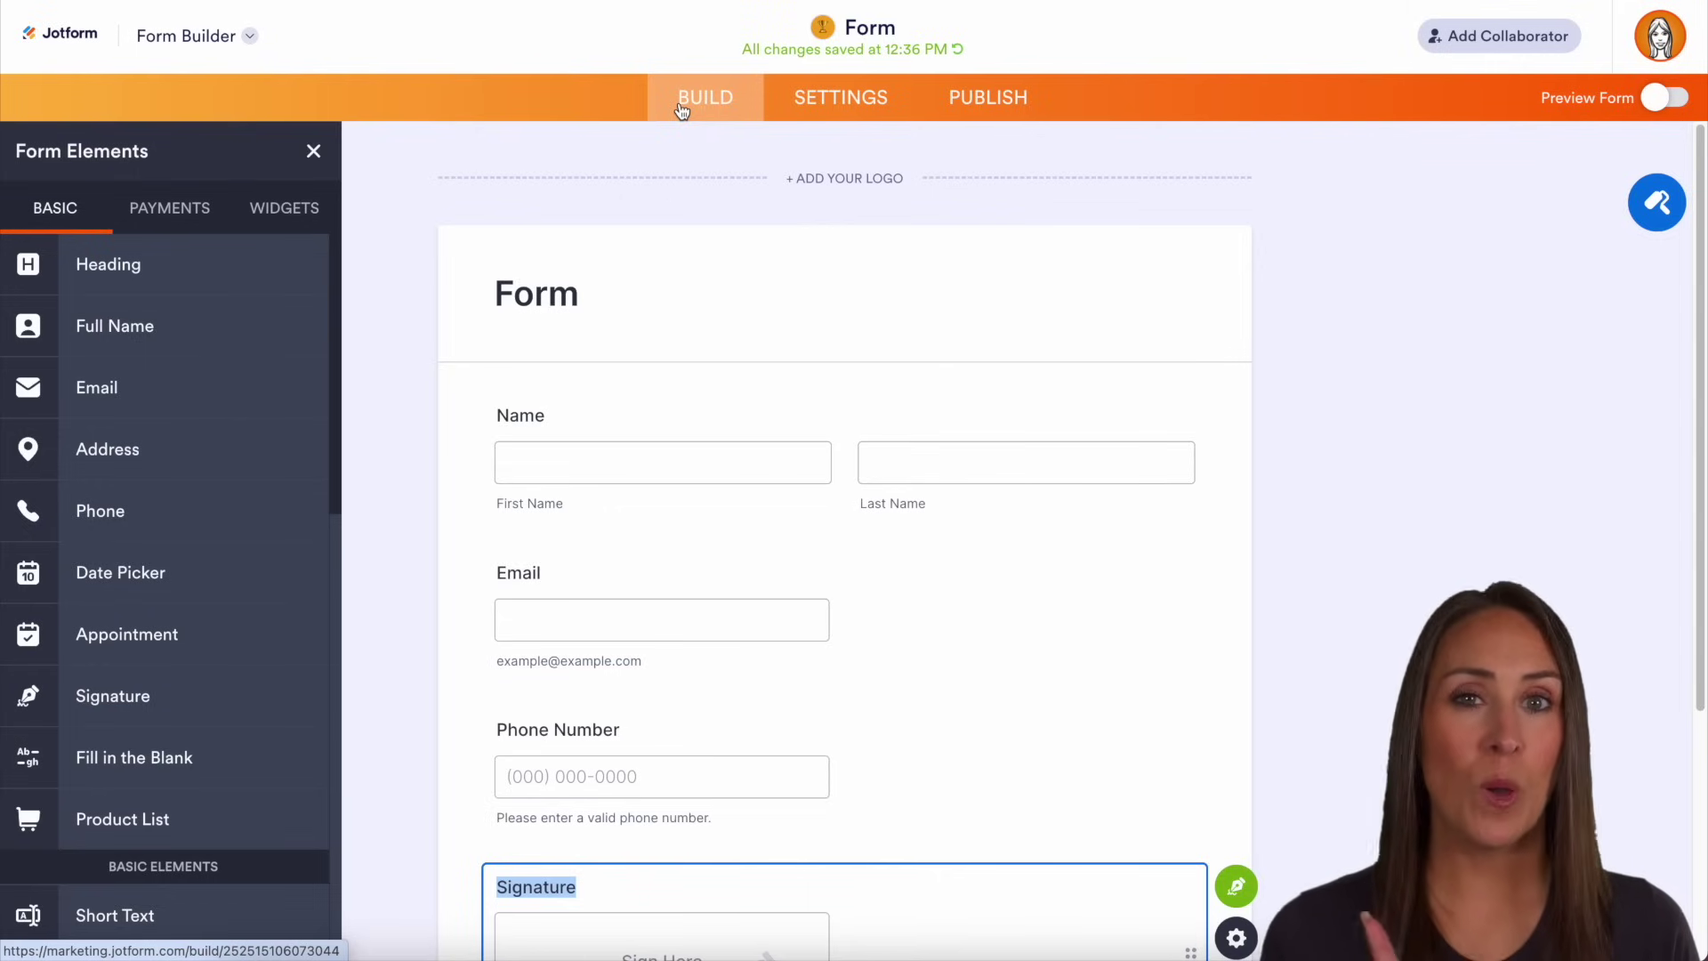
Step: Place a File Upload field on the form between Phone Number and Signature
scroll(147, 382, down, 3)
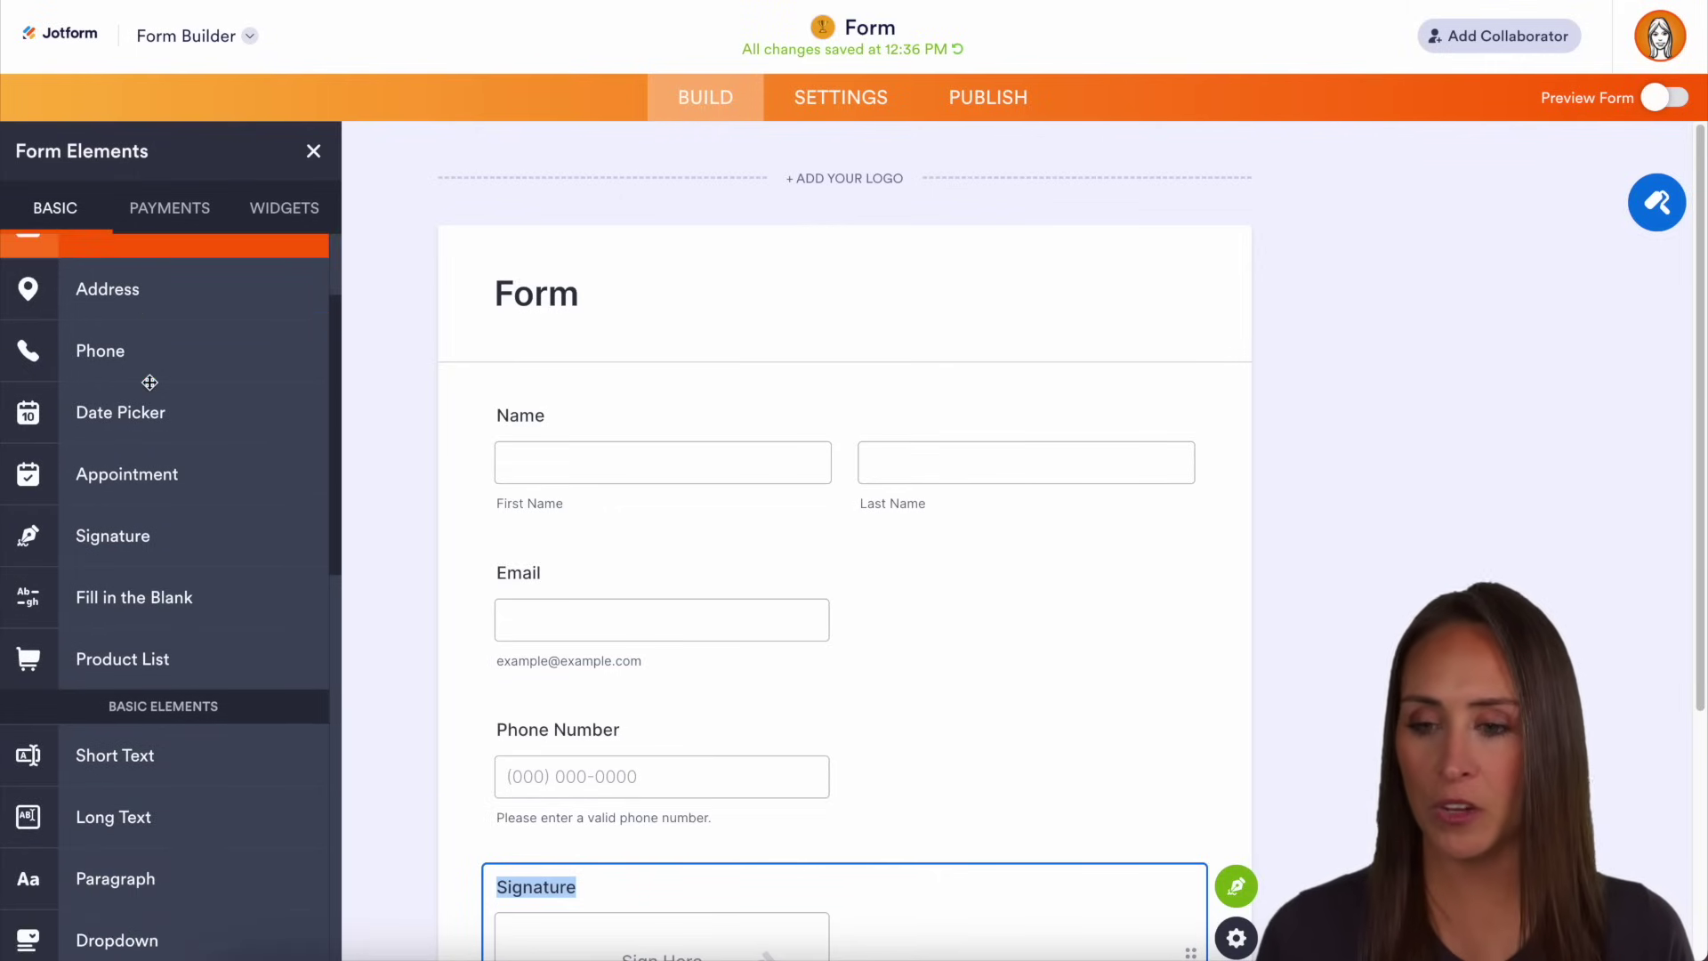
scroll(149, 382, down, 5)
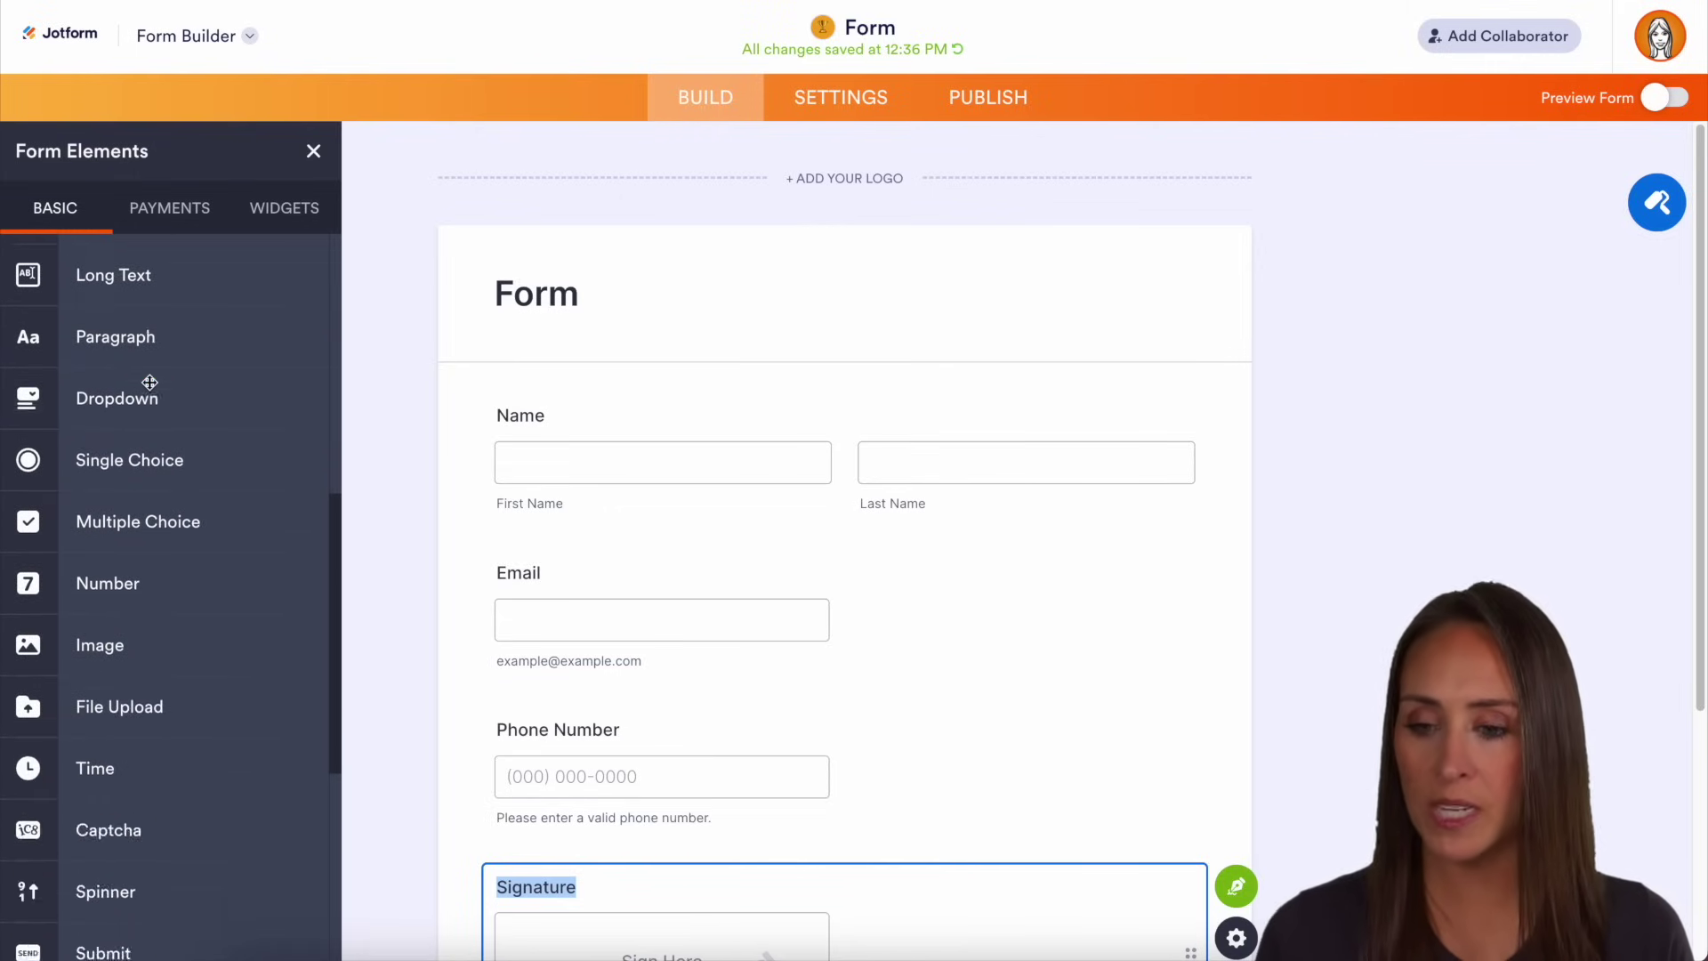
mouse_move(196, 611)
mouse_down()
mouse_move(517, 819)
mouse_move(694, 865)
mouse_up()
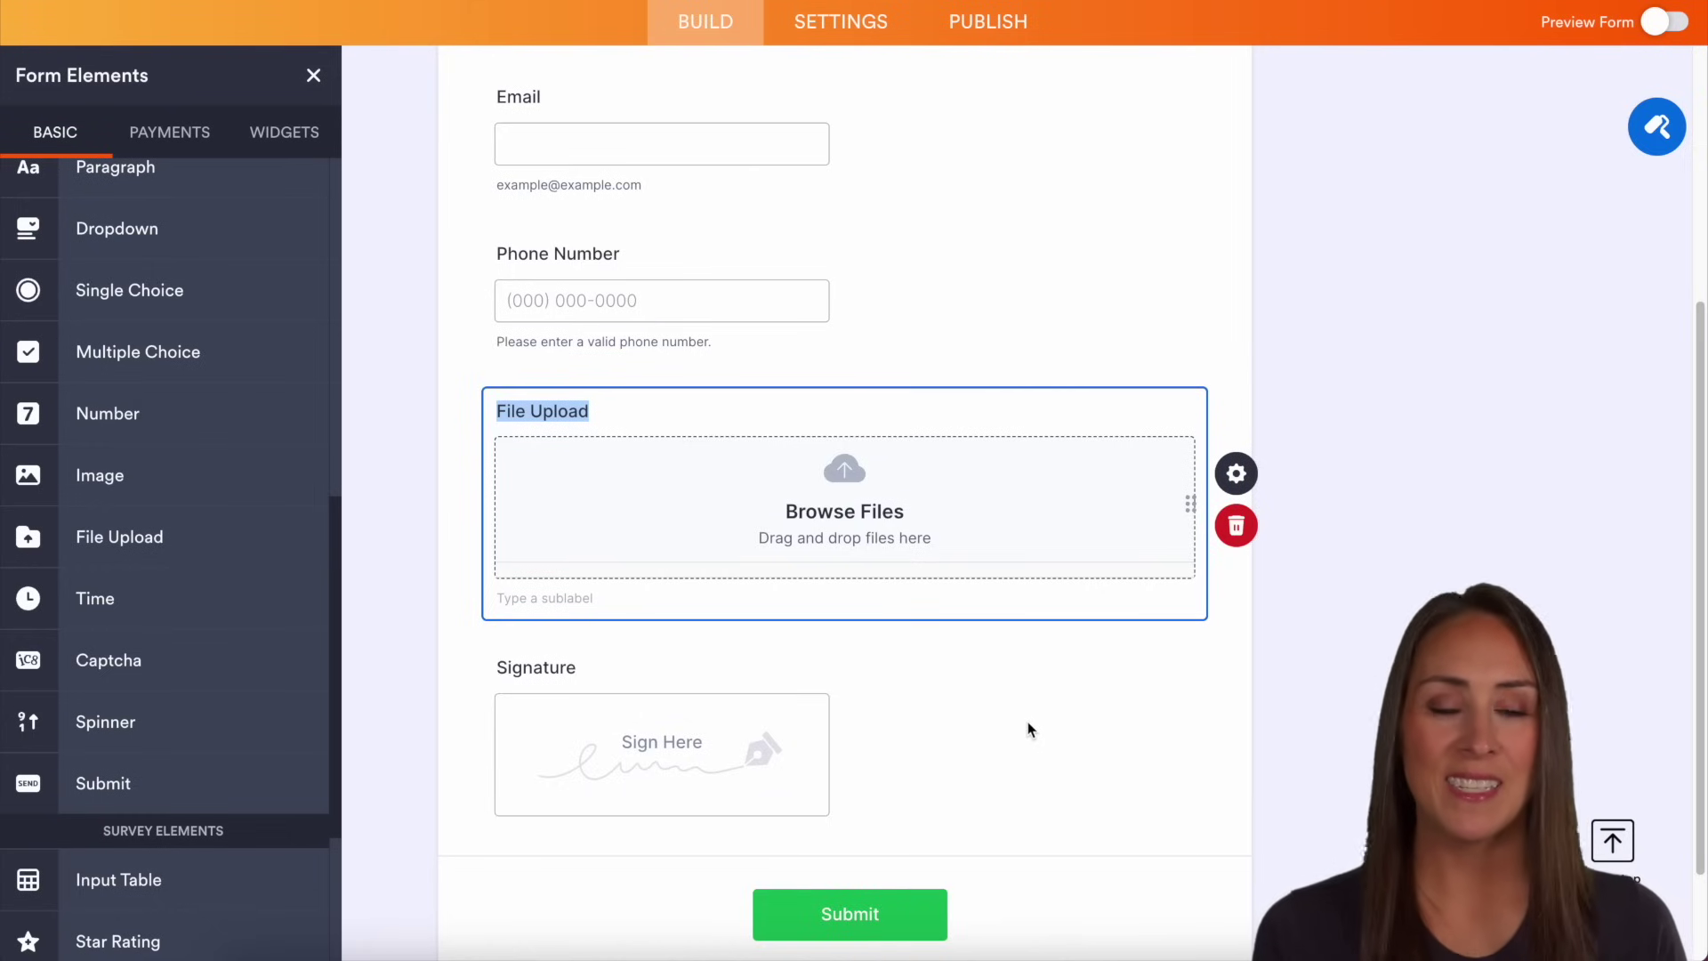
click(1665, 32)
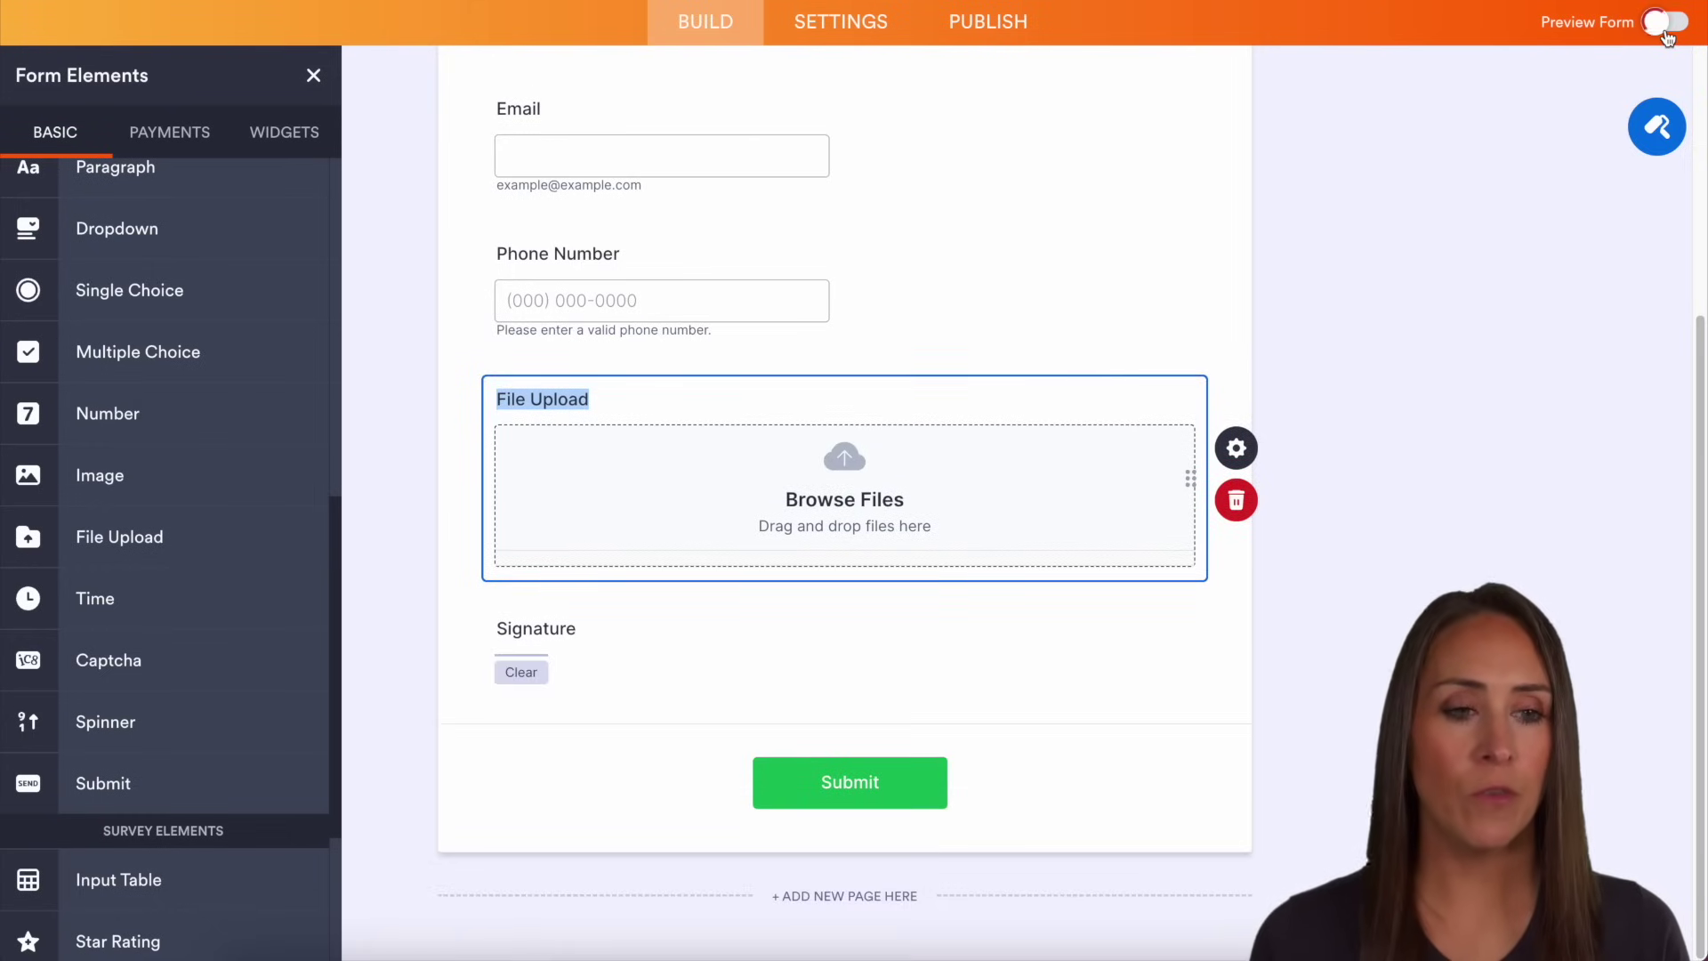
Step: In preview, auto-fill sample answers, attach a PDF, draw a signature, submit, and return to editing
click(1666, 34)
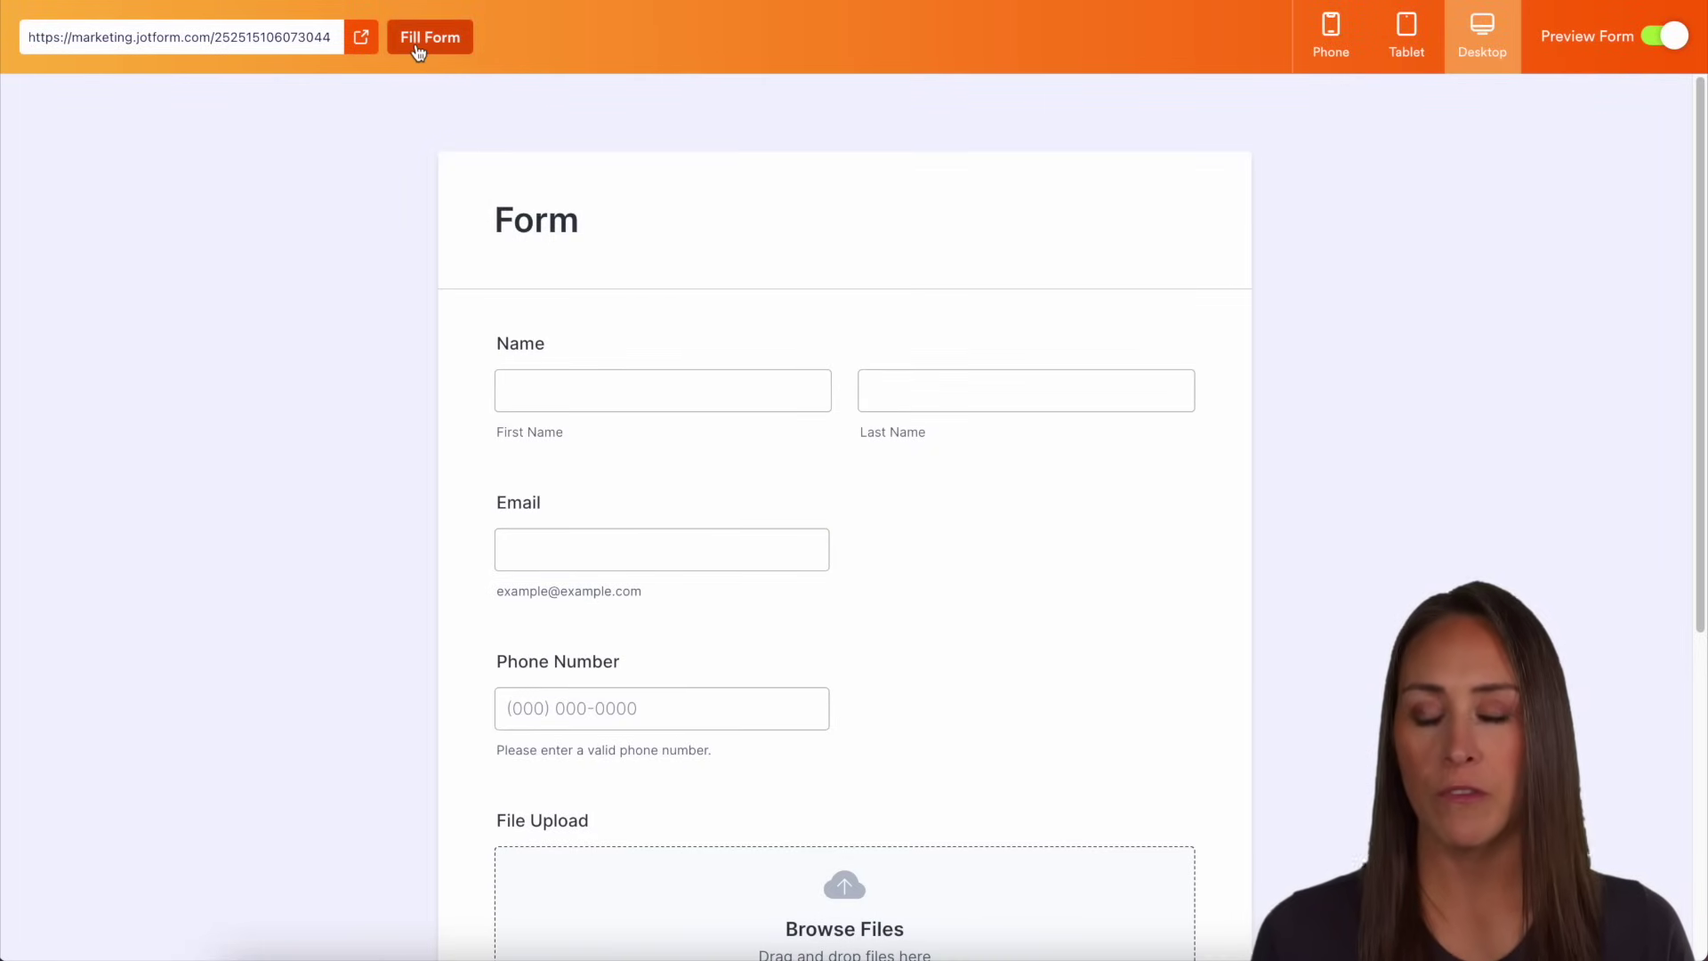
click(418, 40)
scroll(429, 254, down, 4)
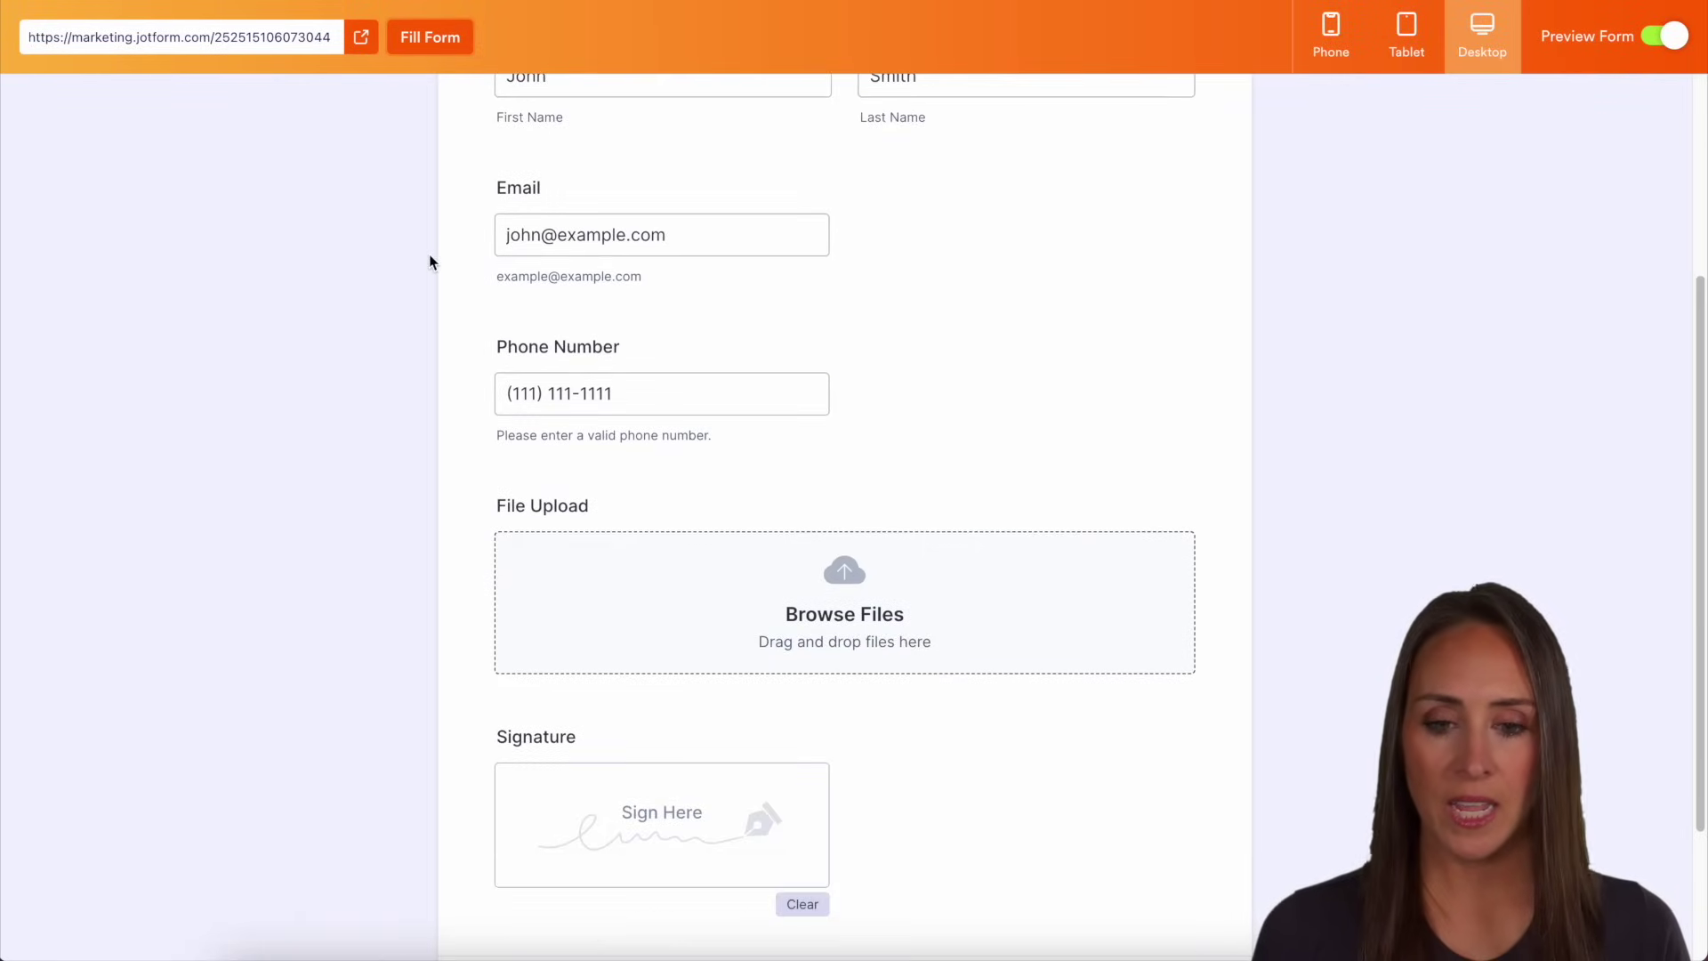
drag(1349, 488, 767, 562)
mouse_move(675, 815)
mouse_down()
mouse_move(622, 880)
mouse_move(681, 847)
mouse_up()
scroll(964, 811, down, 3)
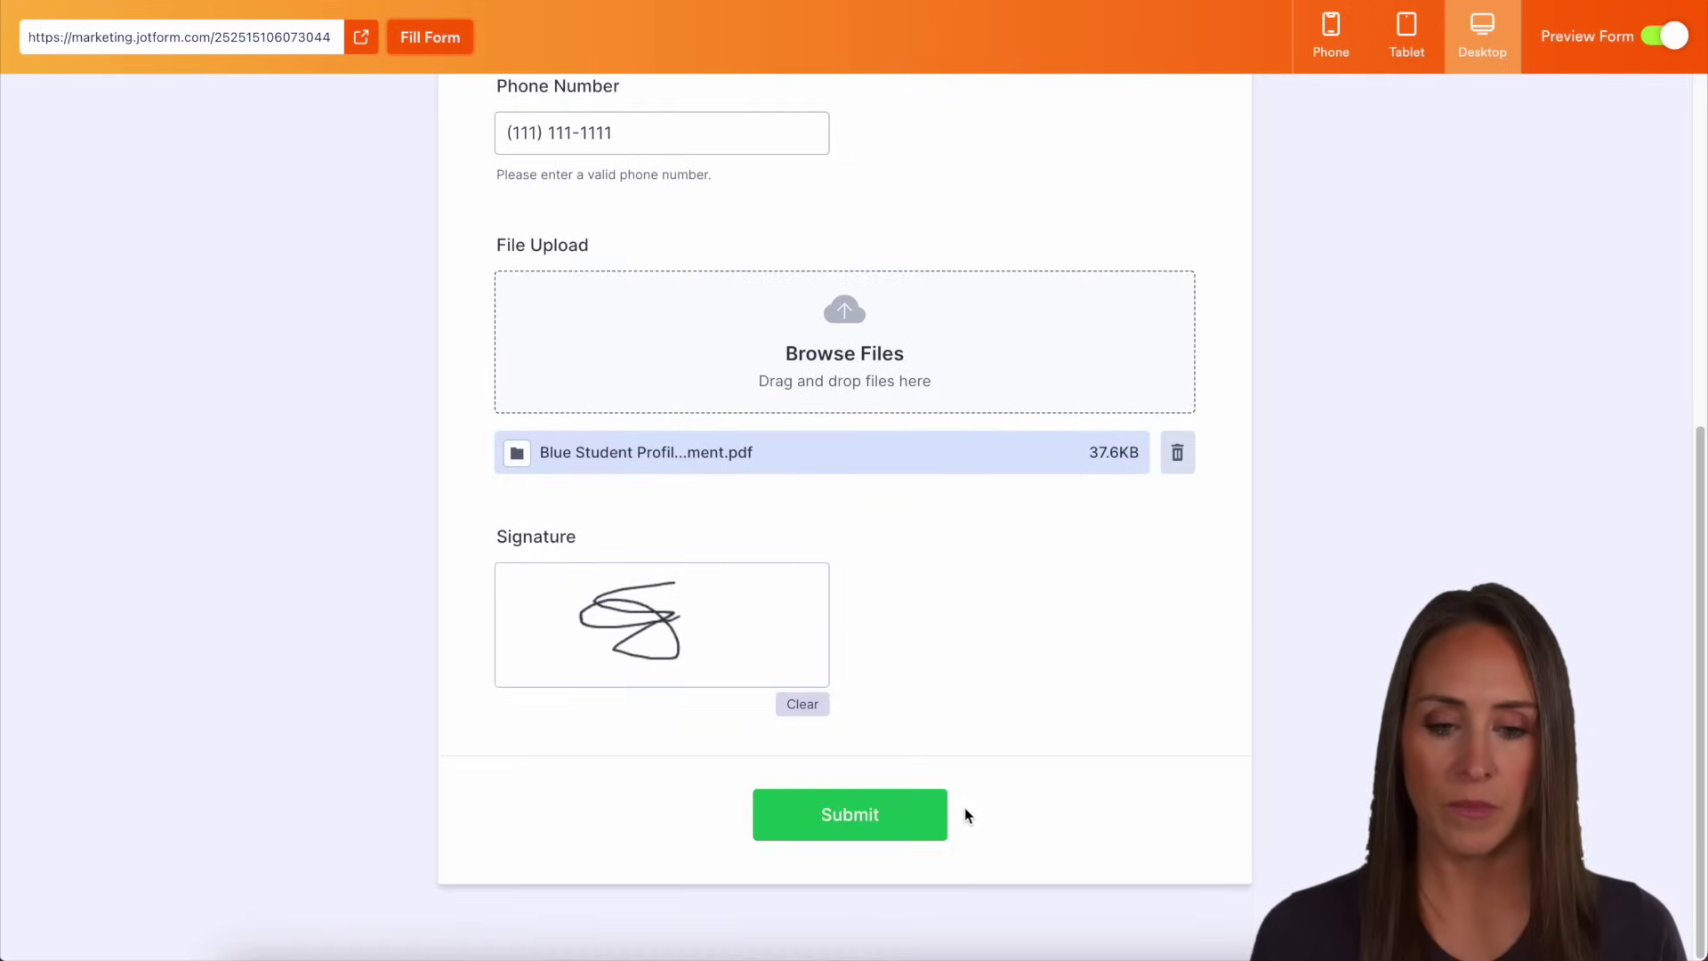
click(878, 820)
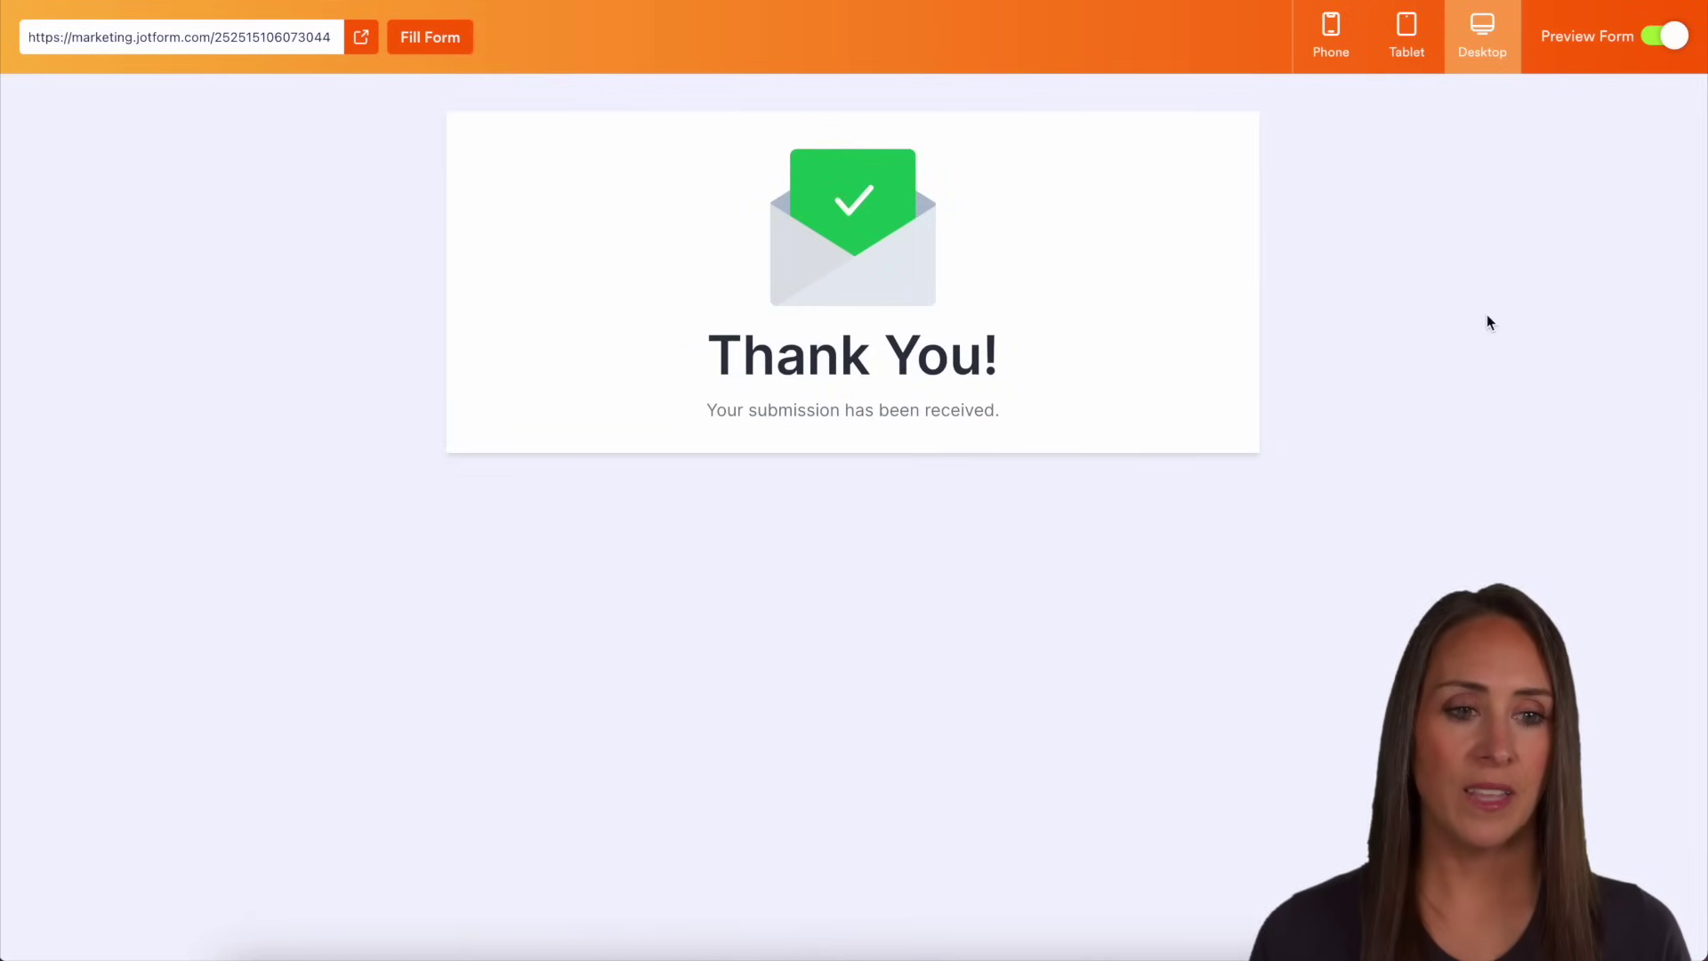
click(1665, 36)
scroll(774, 210, up, 5)
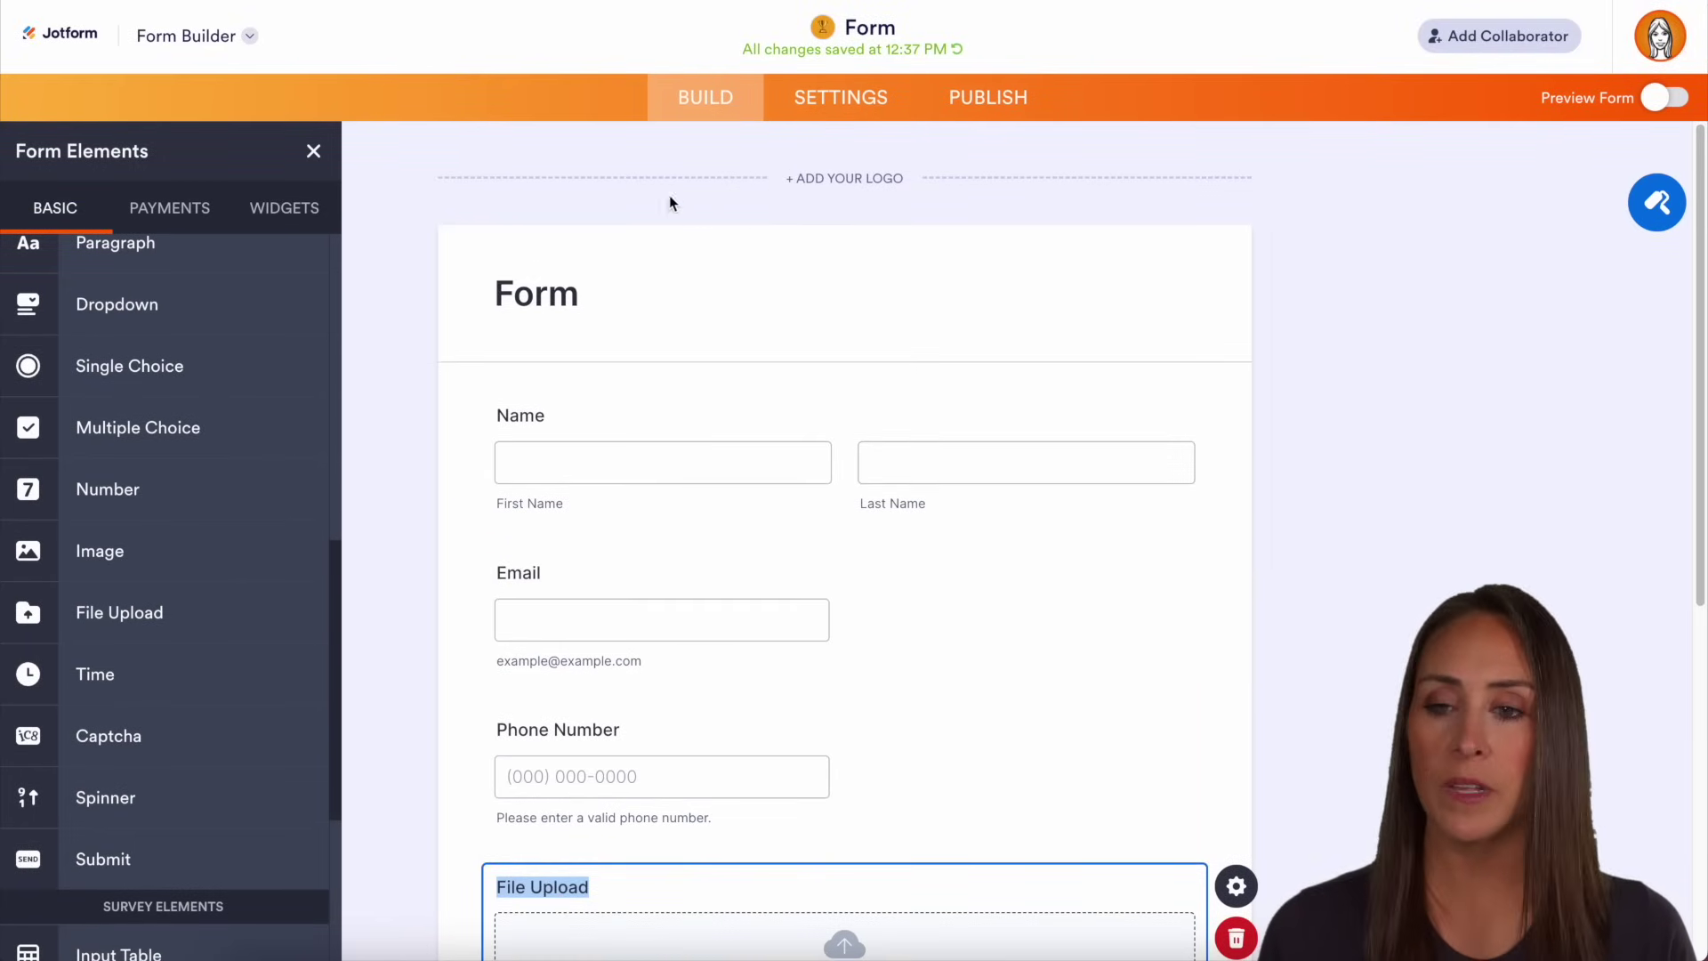
Step: Switch from Form Builder to Tables to see the form's test submission
click(221, 40)
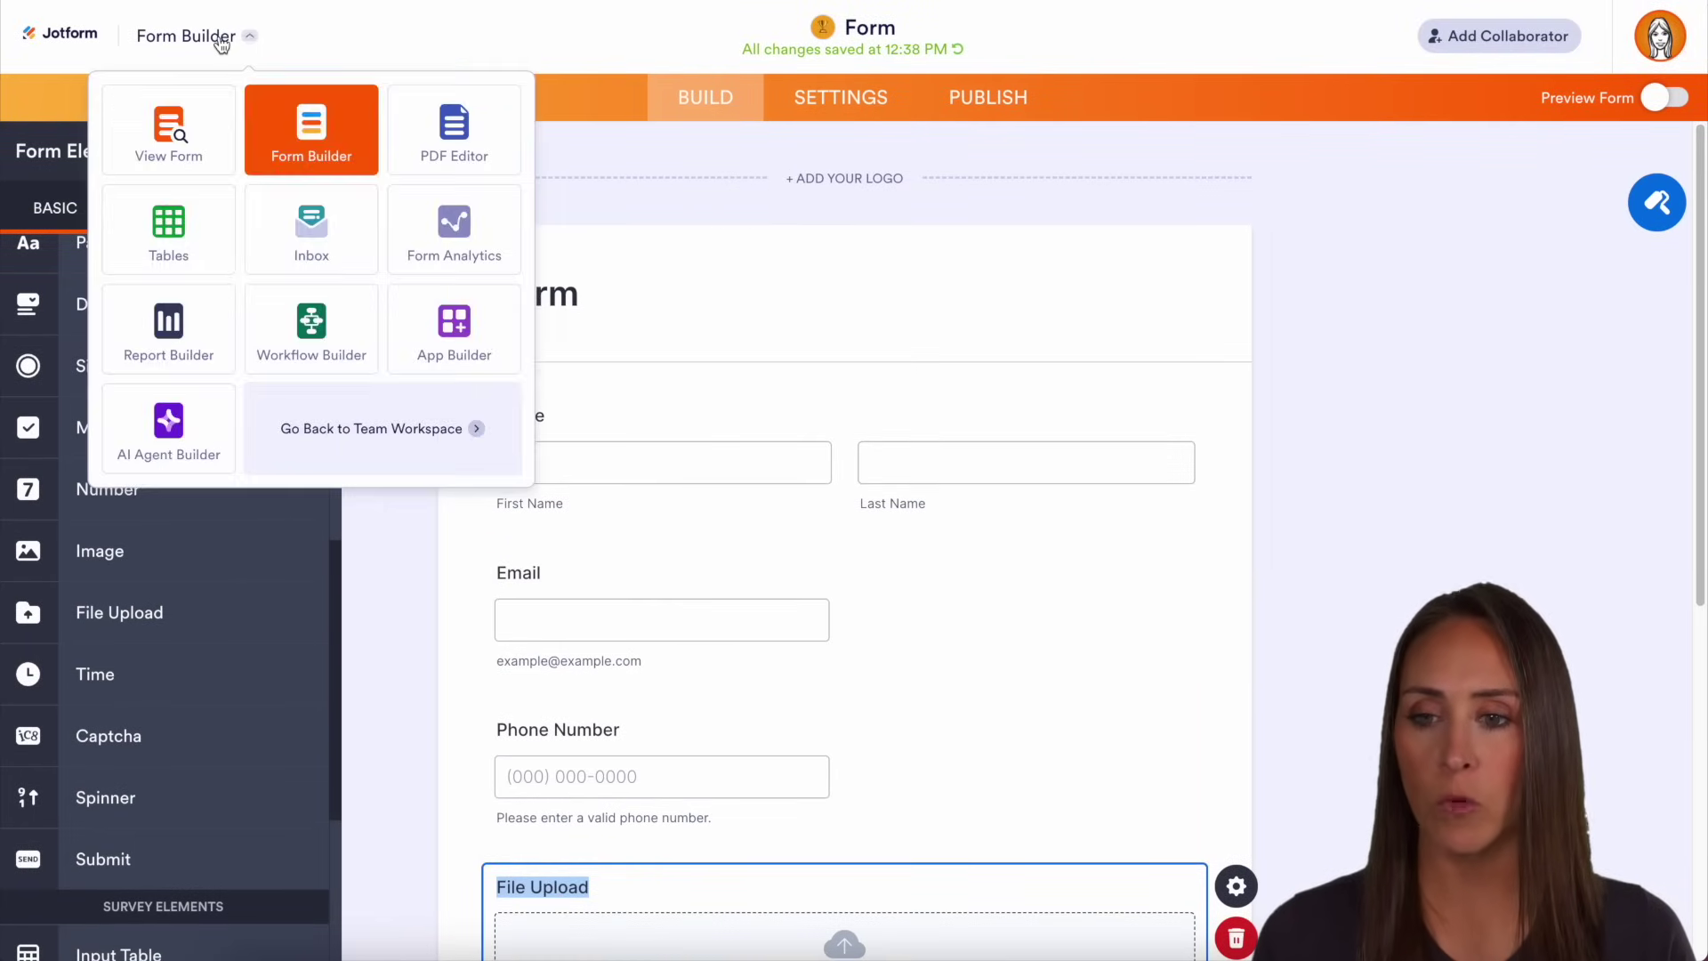
click(168, 238)
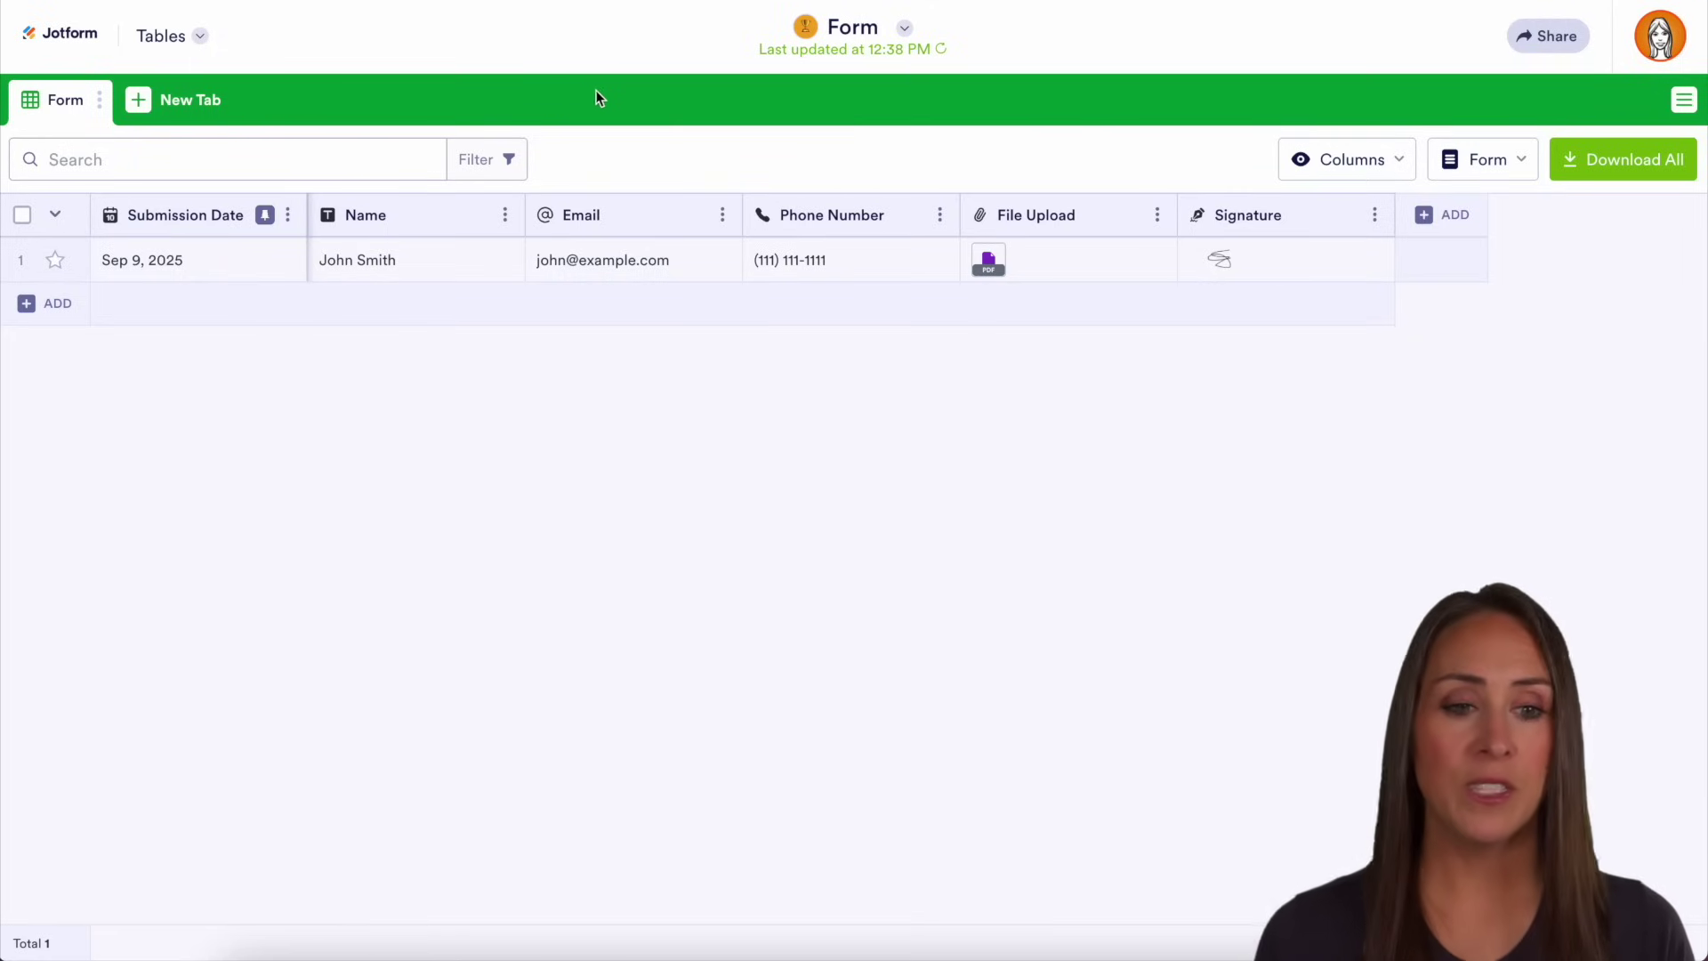
Step: Review the table's Share Settings and create an invitation link for the private table
click(1554, 38)
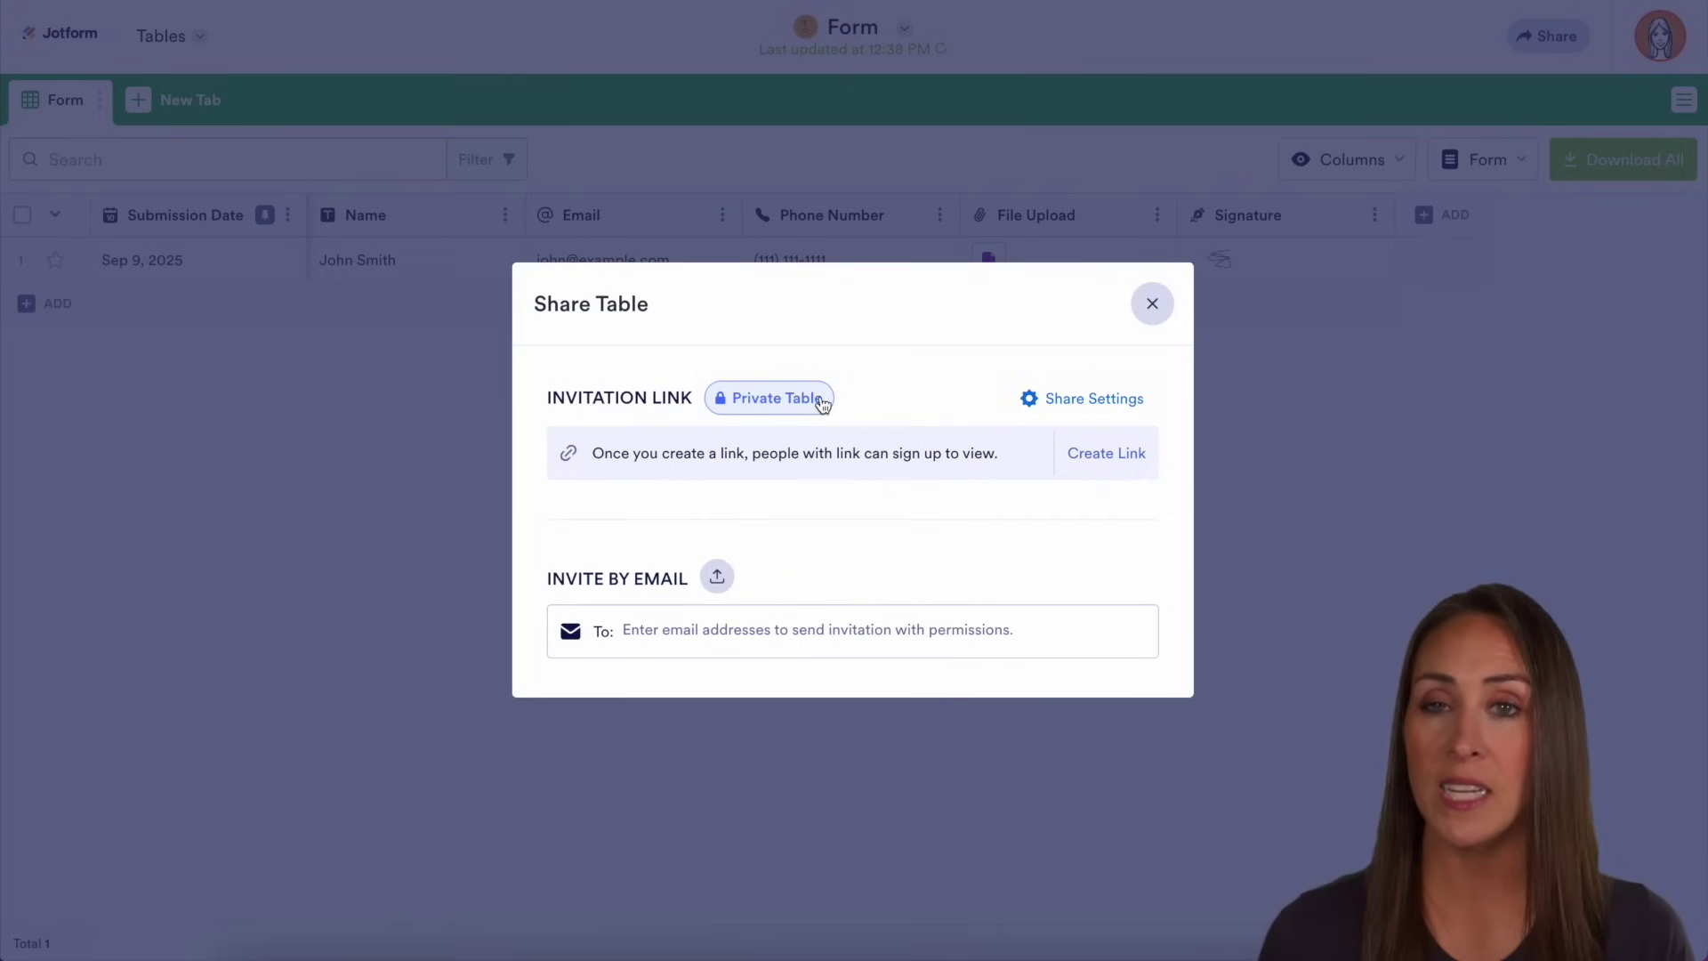
click(1085, 405)
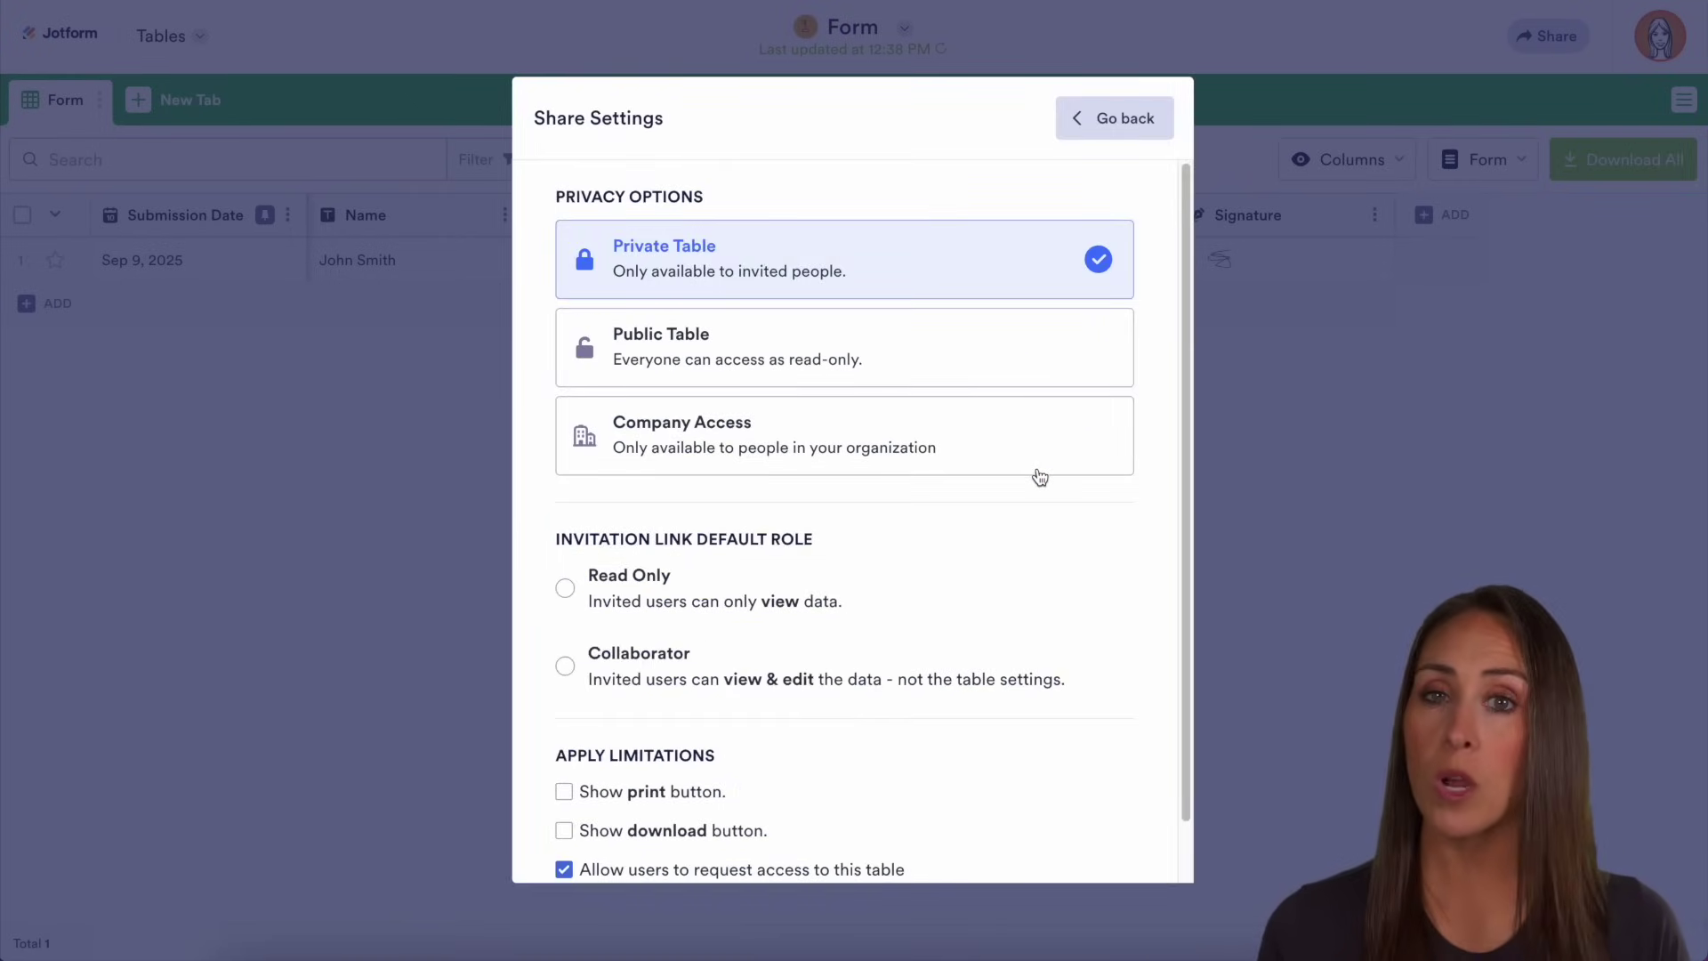
click(1141, 142)
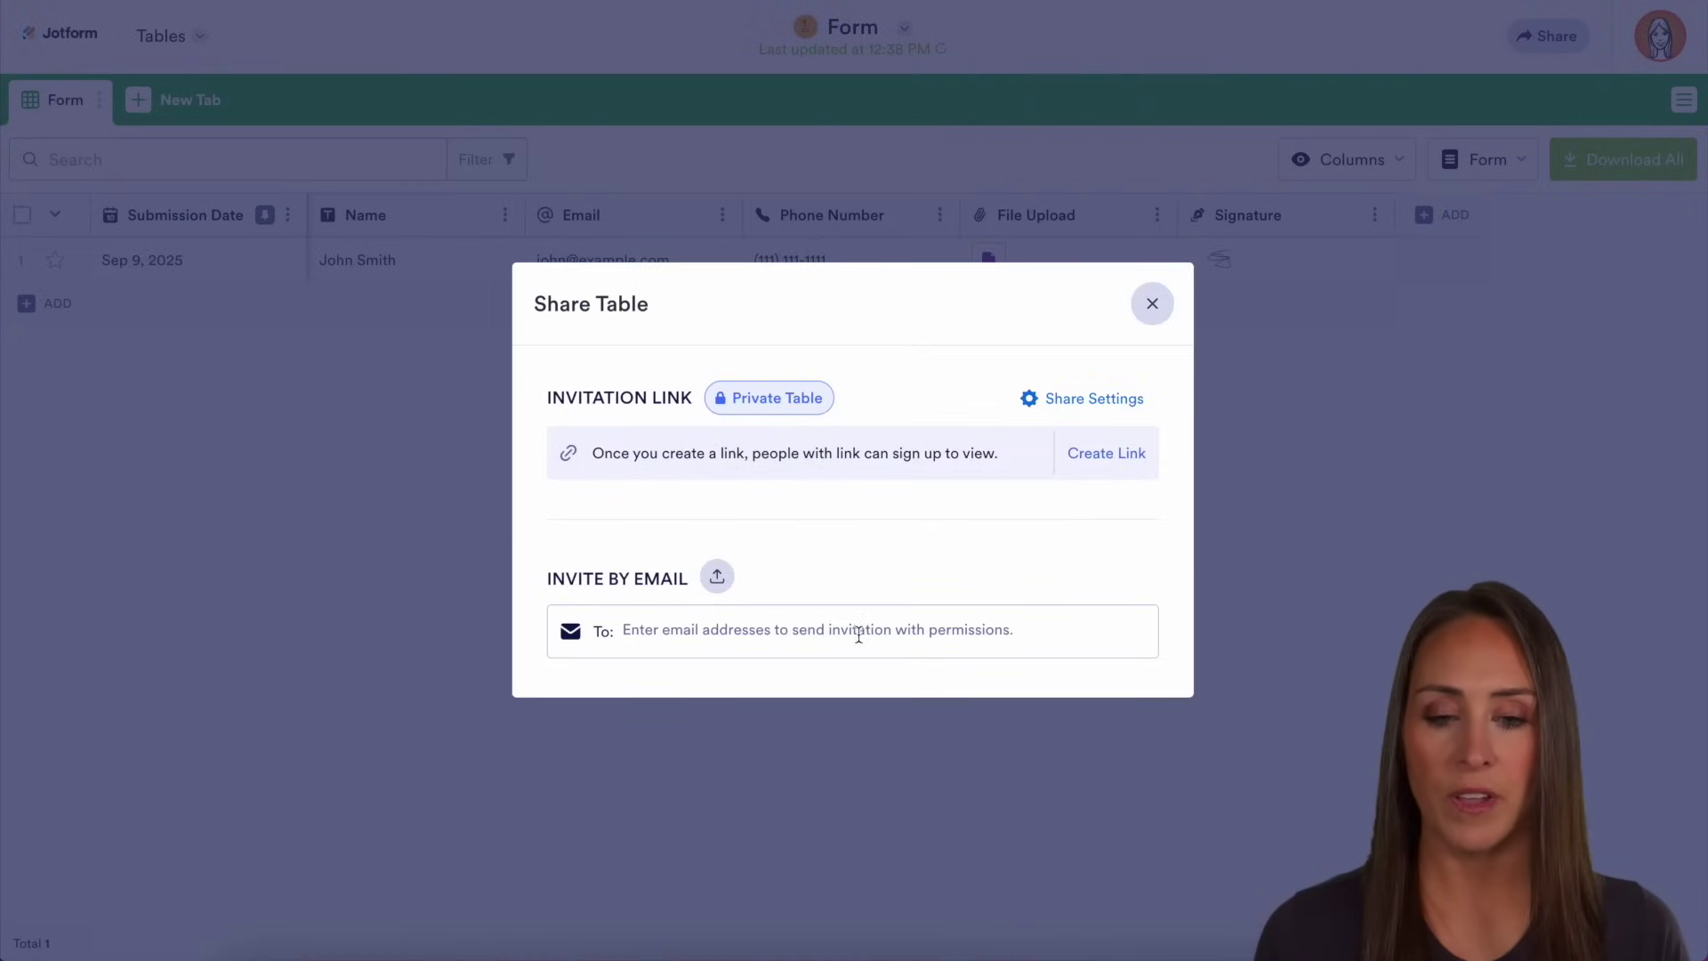
click(1107, 453)
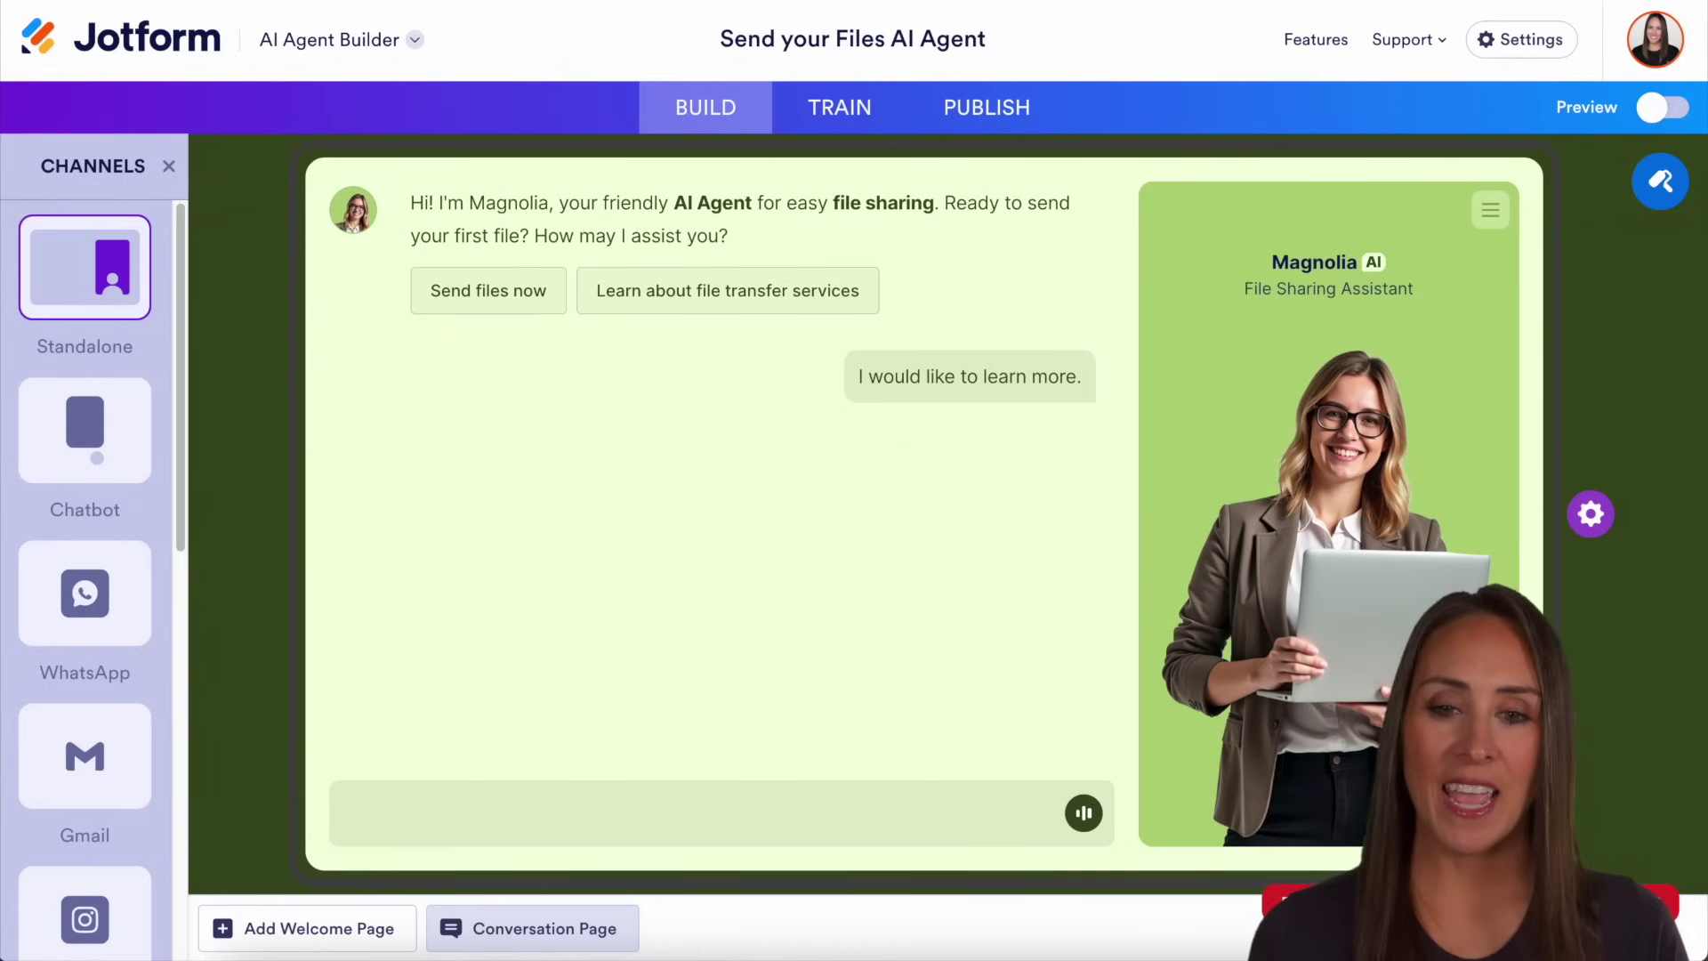
Step: Select the Send your Files AI Agent's title text in the header
drag(719, 39, 994, 42)
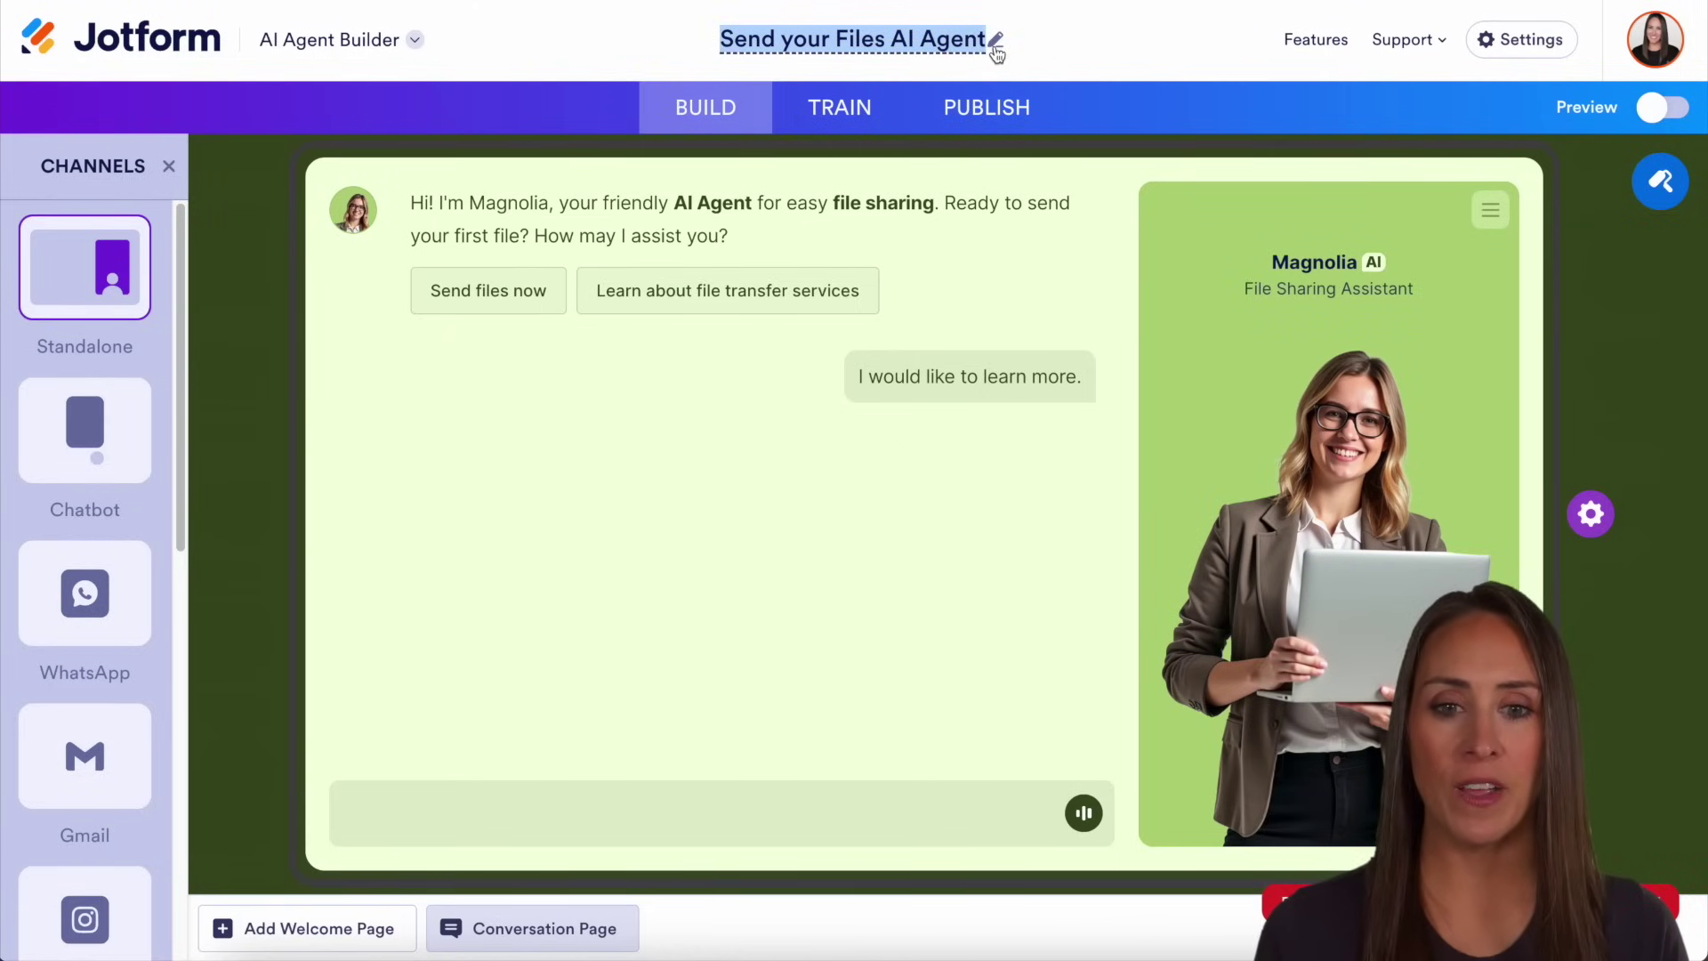